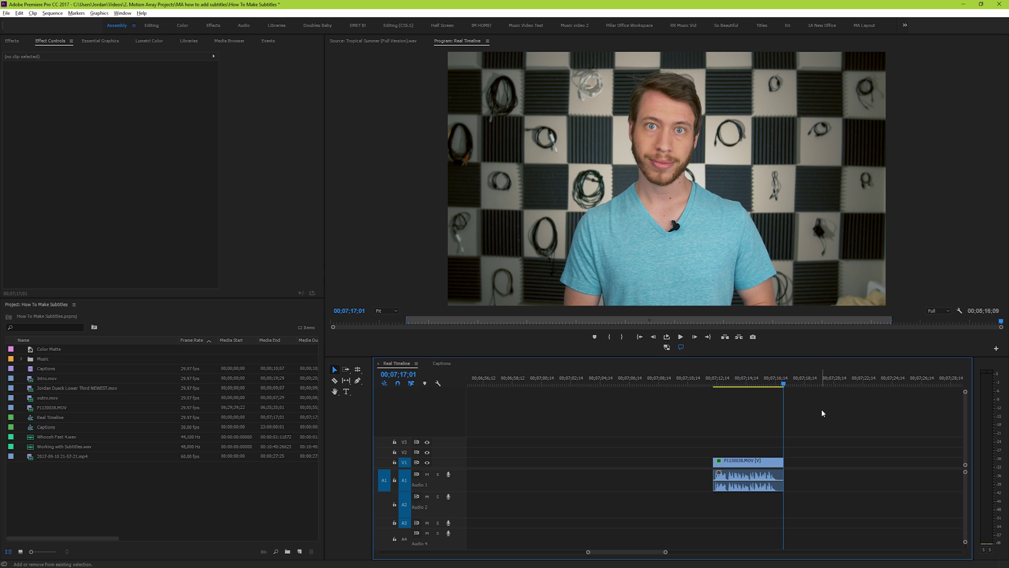
Step: Play the interview clip from its start to review it
key(Up)
key(space)
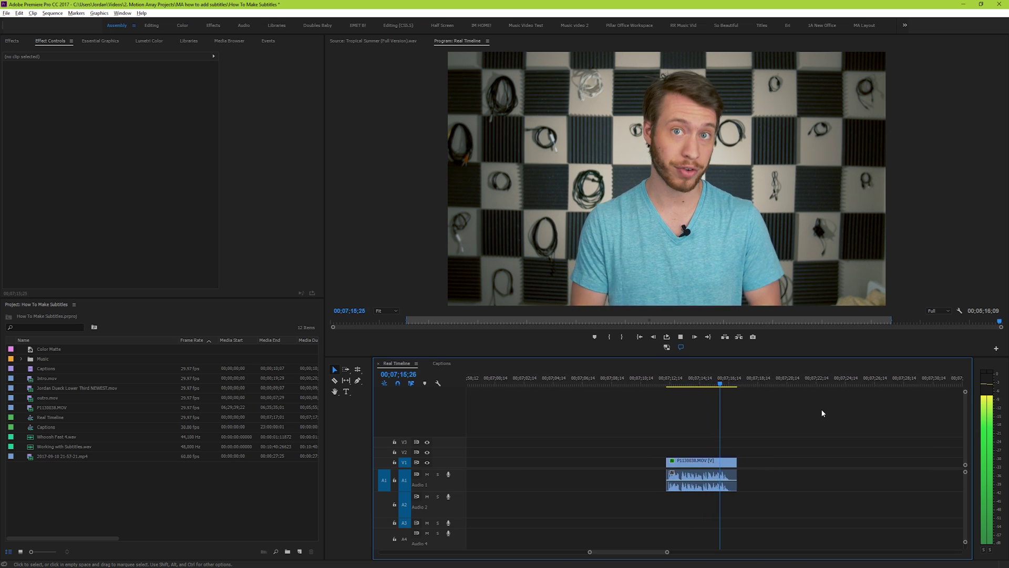
key(space)
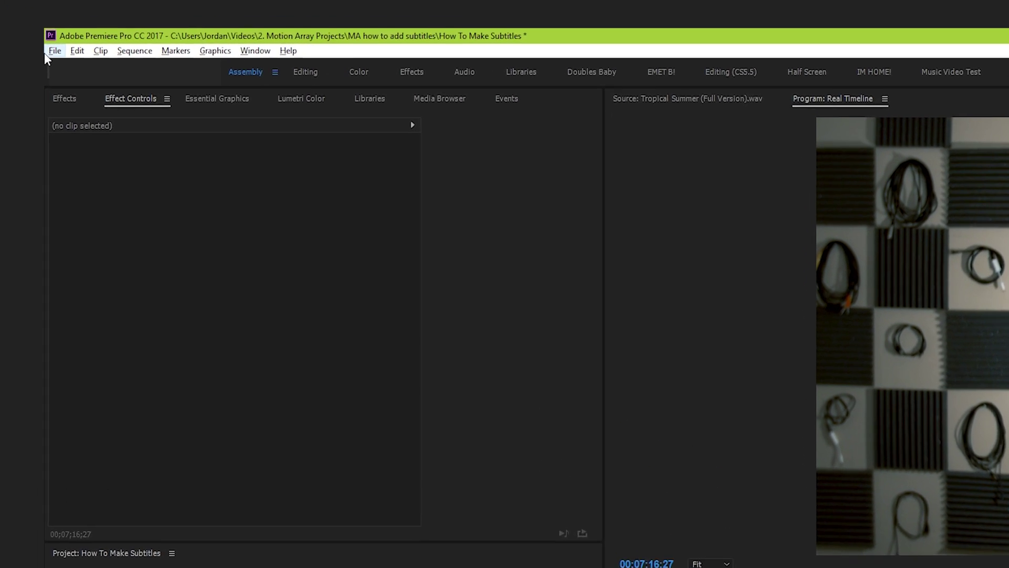
Step: Start a new captions item from the File menu, then cancel the dialog
click(6, 13)
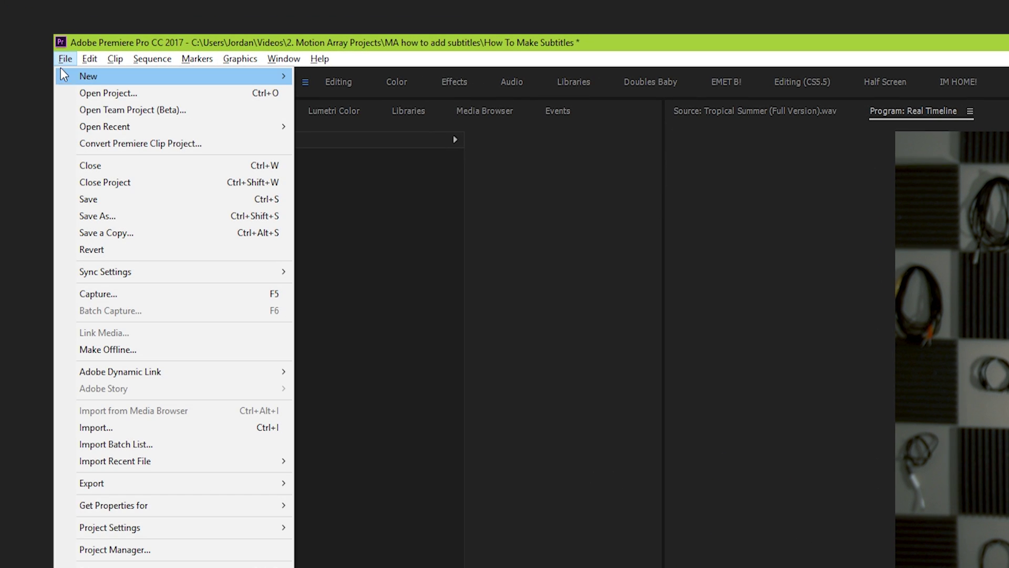
mouse_move(8, 22)
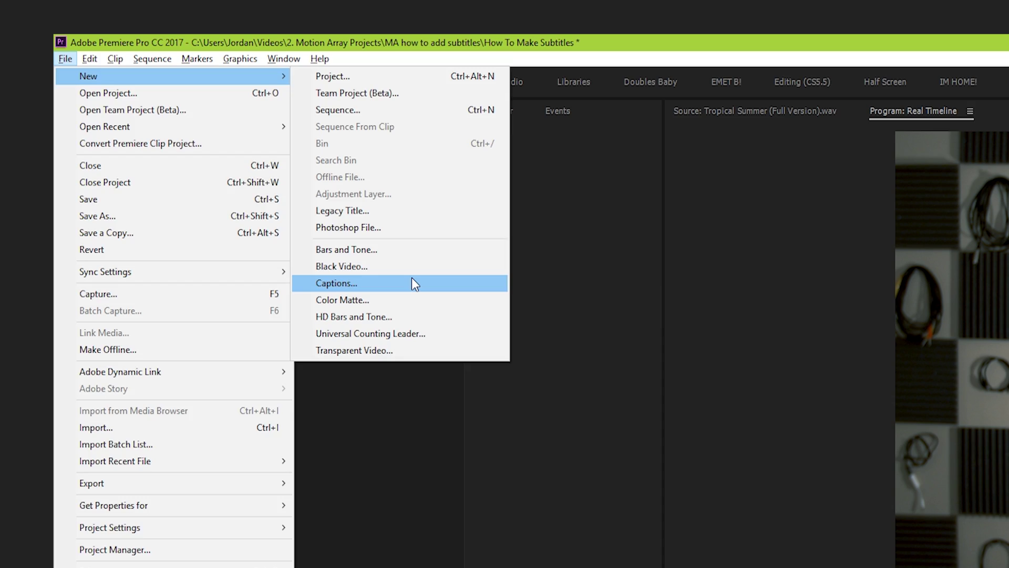
click(476, 283)
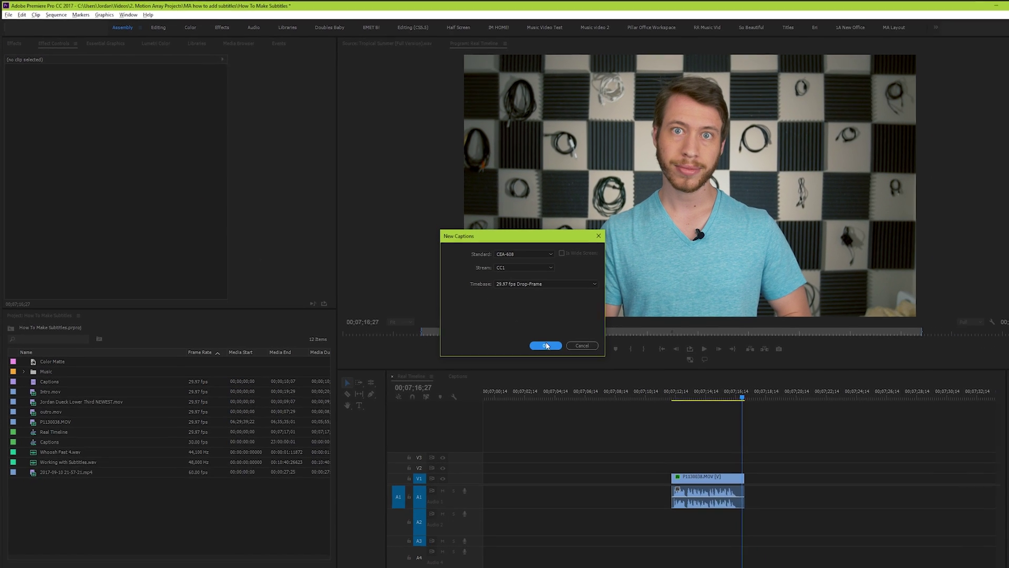
click(546, 346)
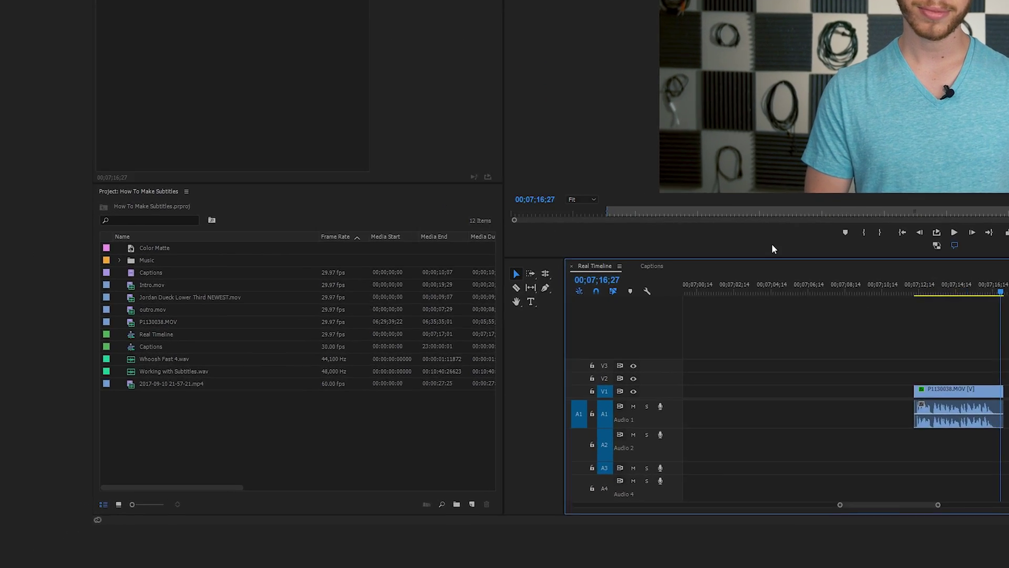
Step: From the Project panel, start a new Captions item with the Open Captions standard
right_click(145, 524)
mouse_move(491, 299)
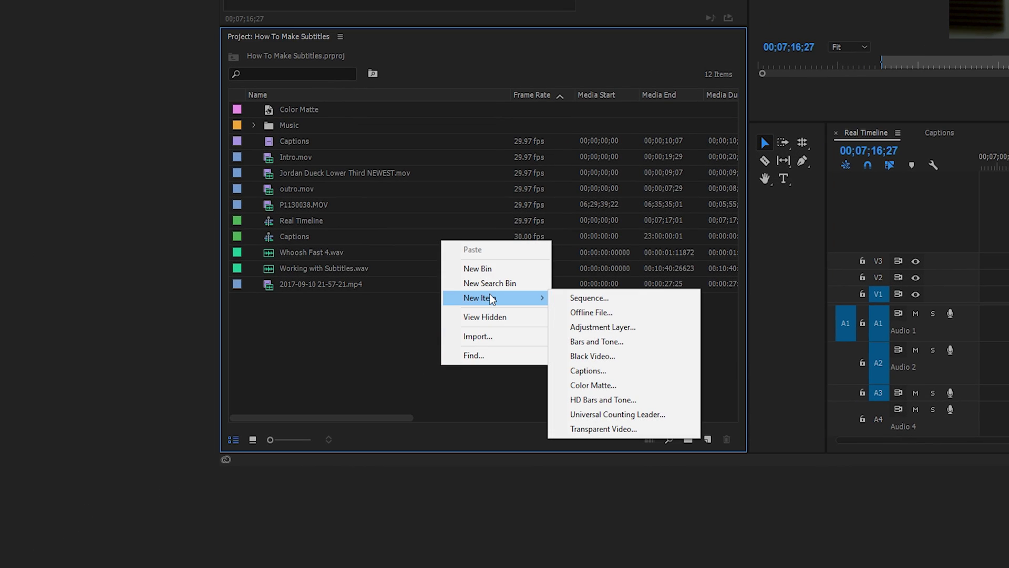
click(588, 371)
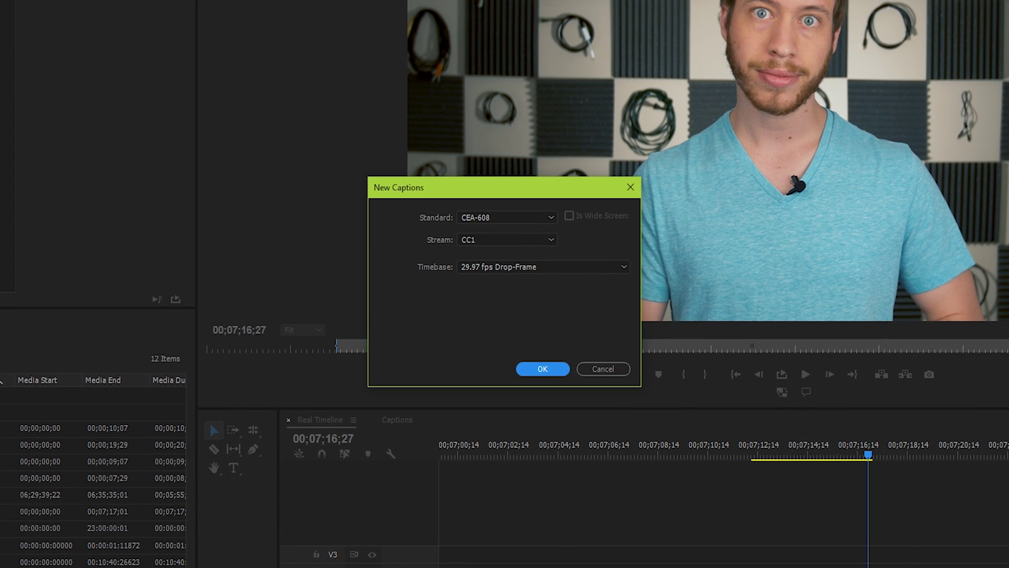
click(553, 219)
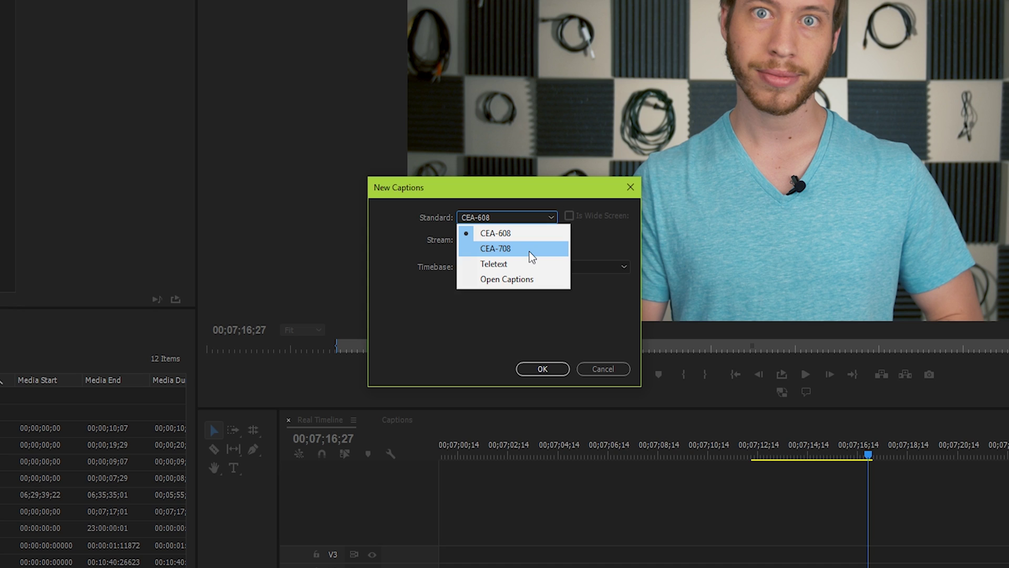
click(544, 284)
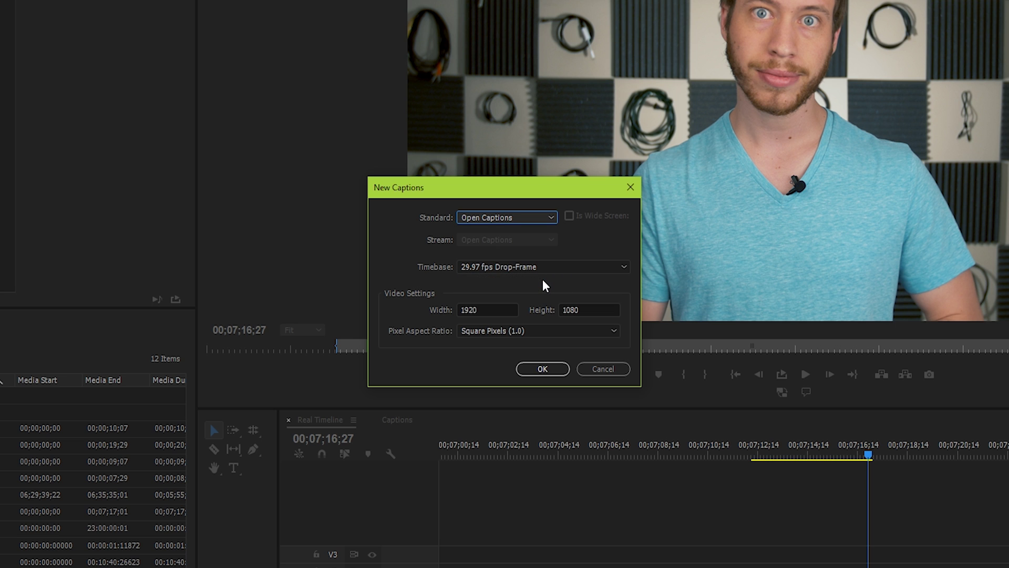
Step: Create the Open Captions item, place it on V2 above the interview, and show the Captions panel
click(542, 369)
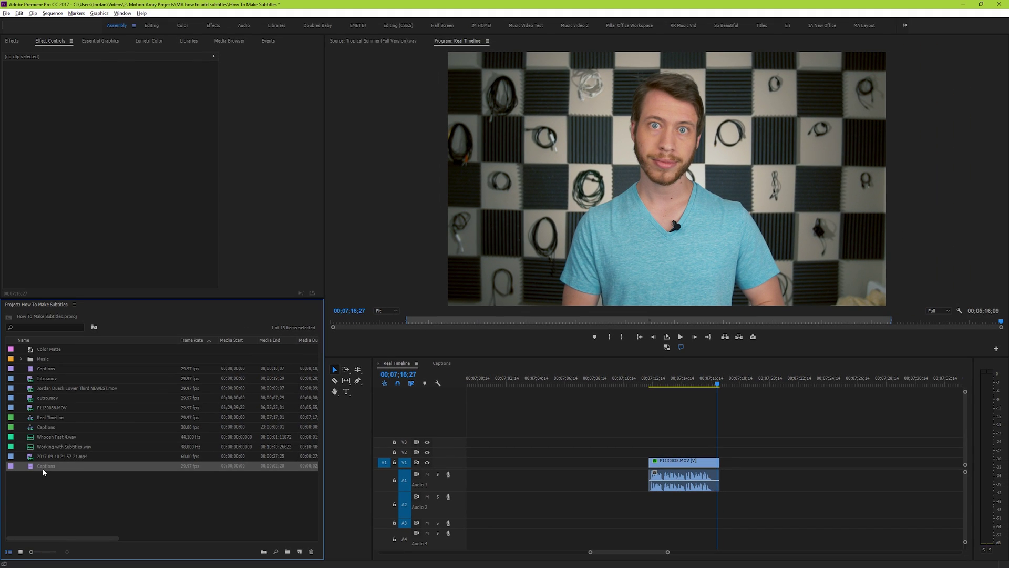
drag(43, 473, 719, 450)
double_click(703, 455)
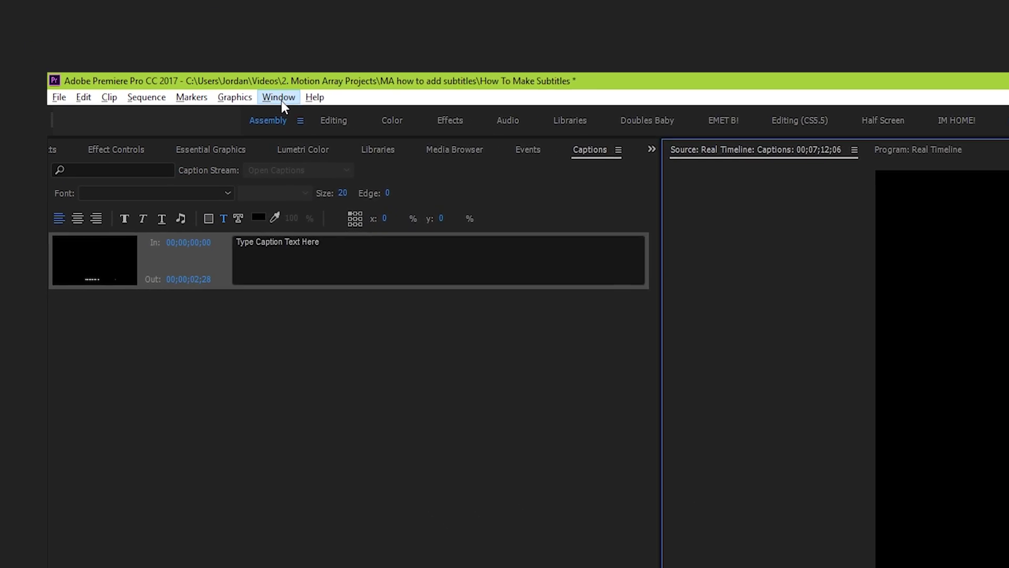
click(122, 13)
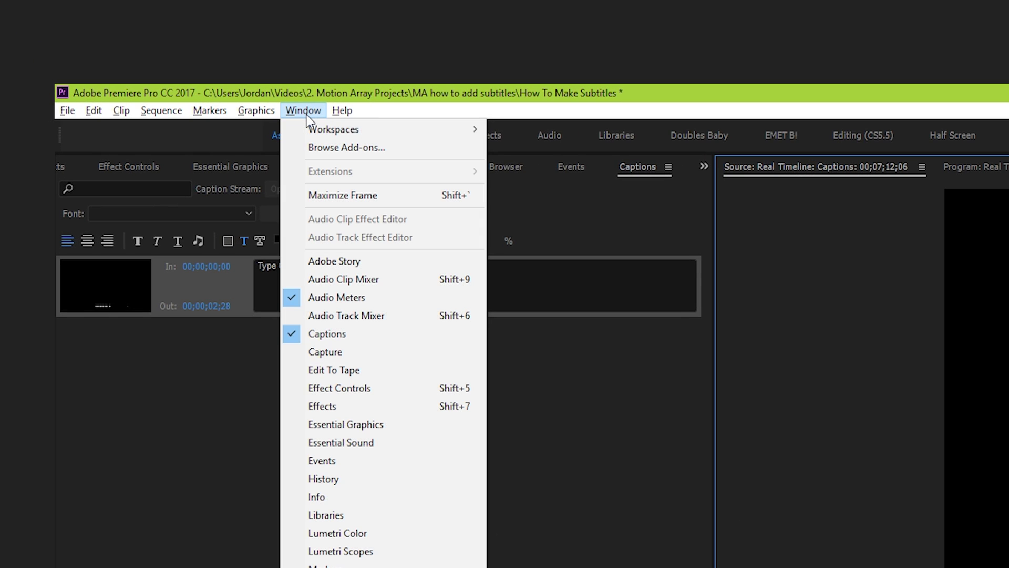
click(344, 331)
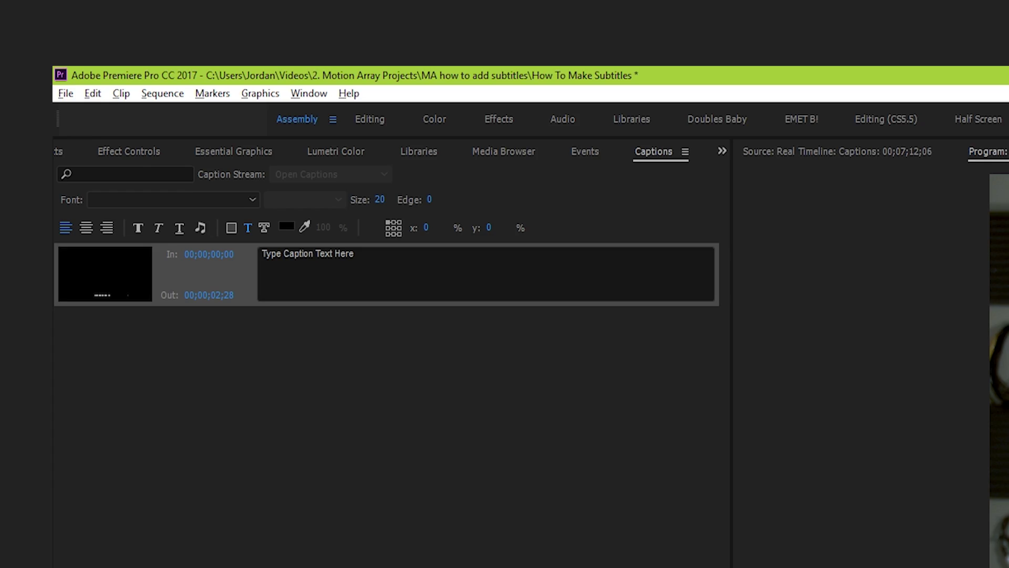
Step: Replace the placeholder text with 'But as a video editor, one of your biggest limitations'
click(439, 205)
drag(439, 205, 205, 192)
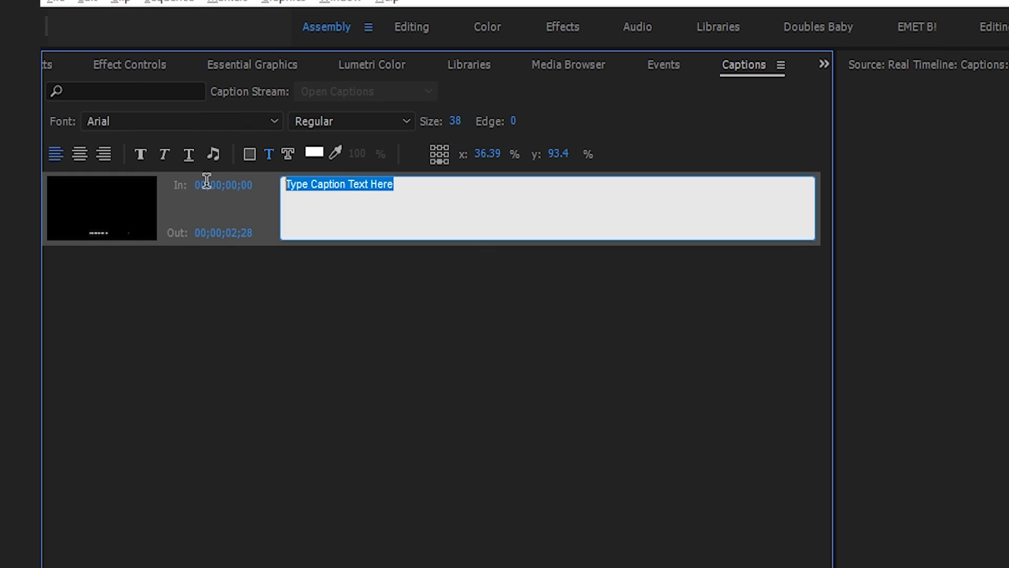
text(But as a video ed)
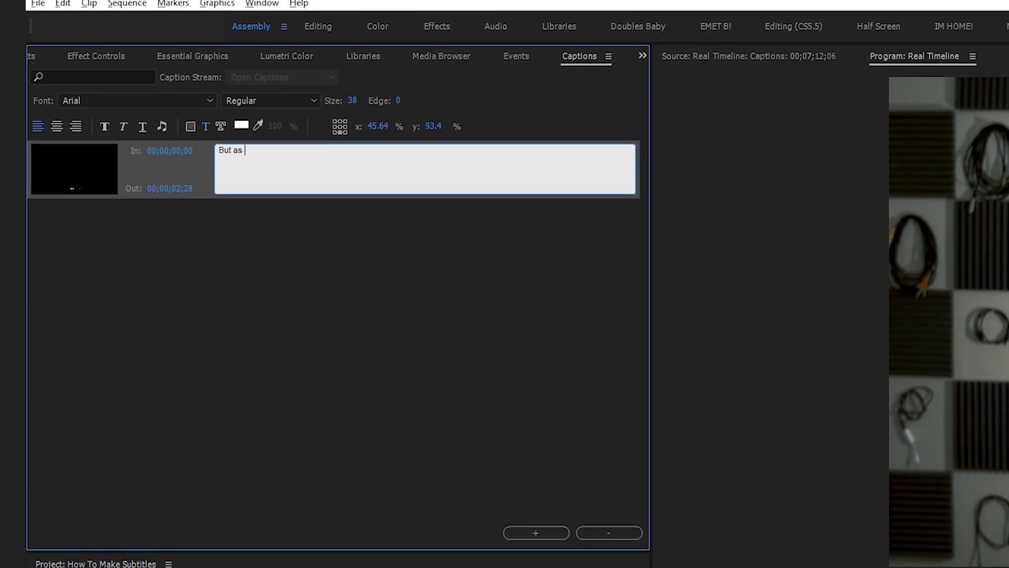
text(itor)
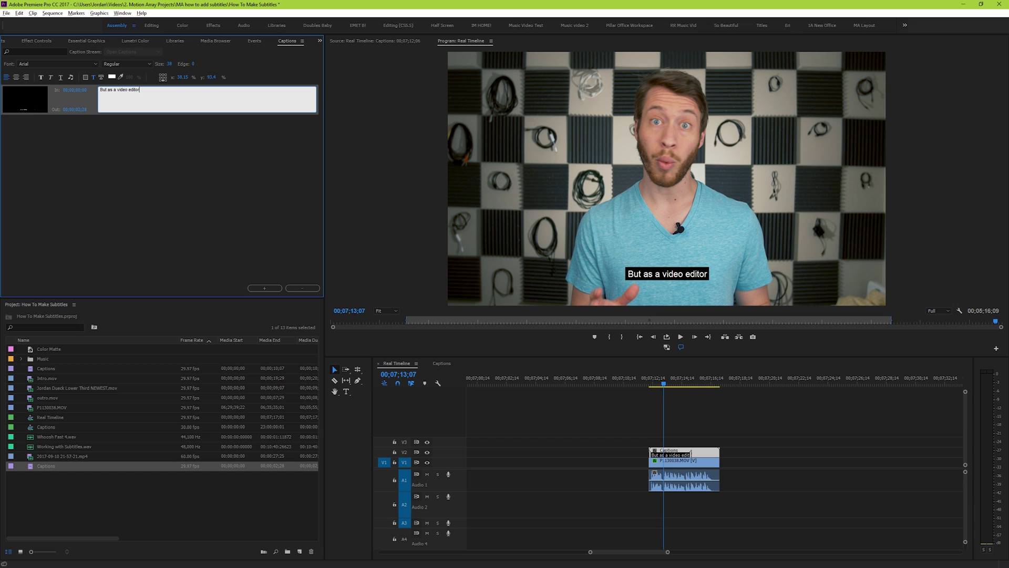
text(, one of your biggest limitations)
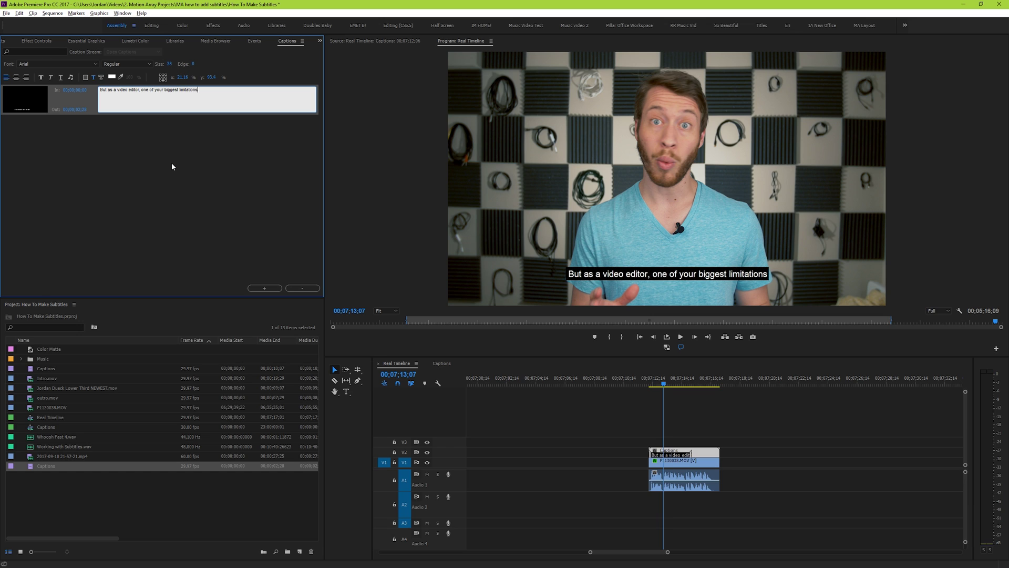
click(762, 424)
key(=)
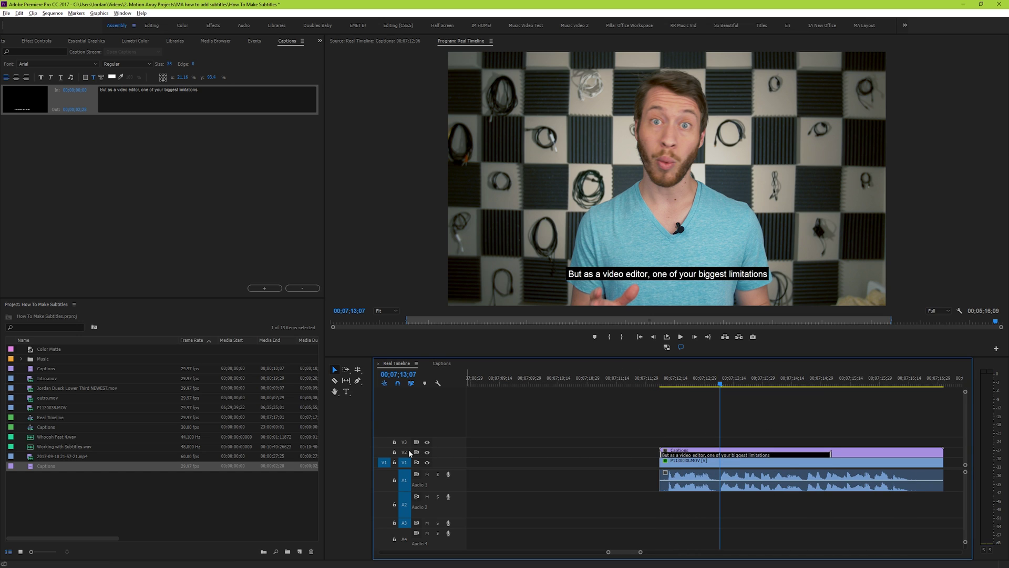
Step: Preview the captioned section, trim the first caption to end earlier, and select it
scroll(388, 452, up, 3)
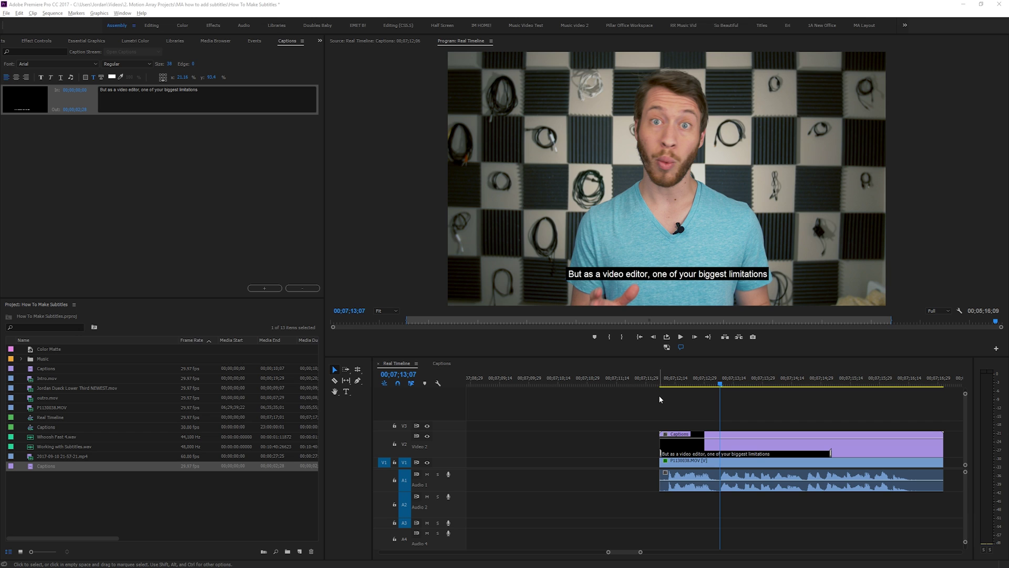
click(658, 376)
key(space)
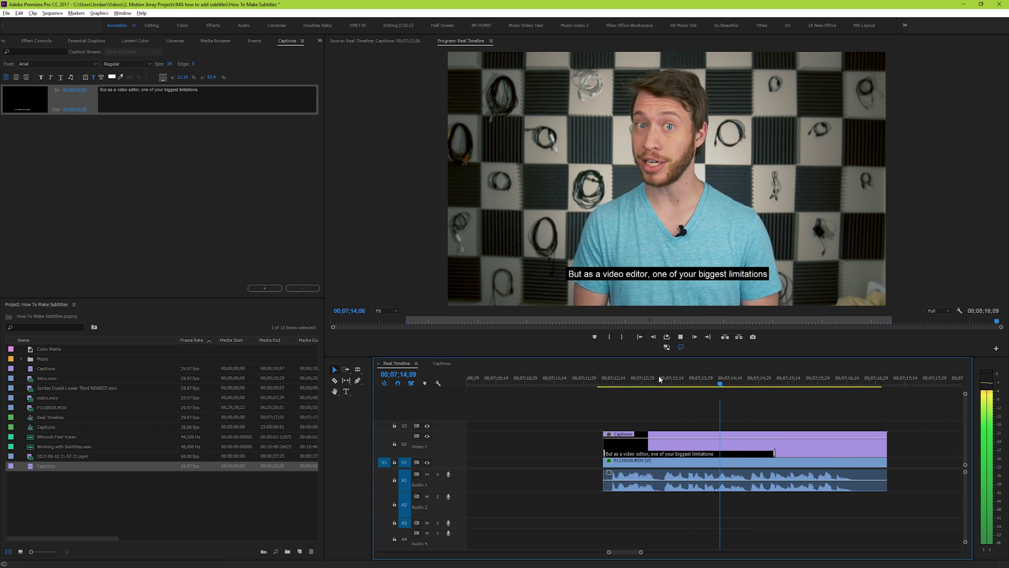
key(space)
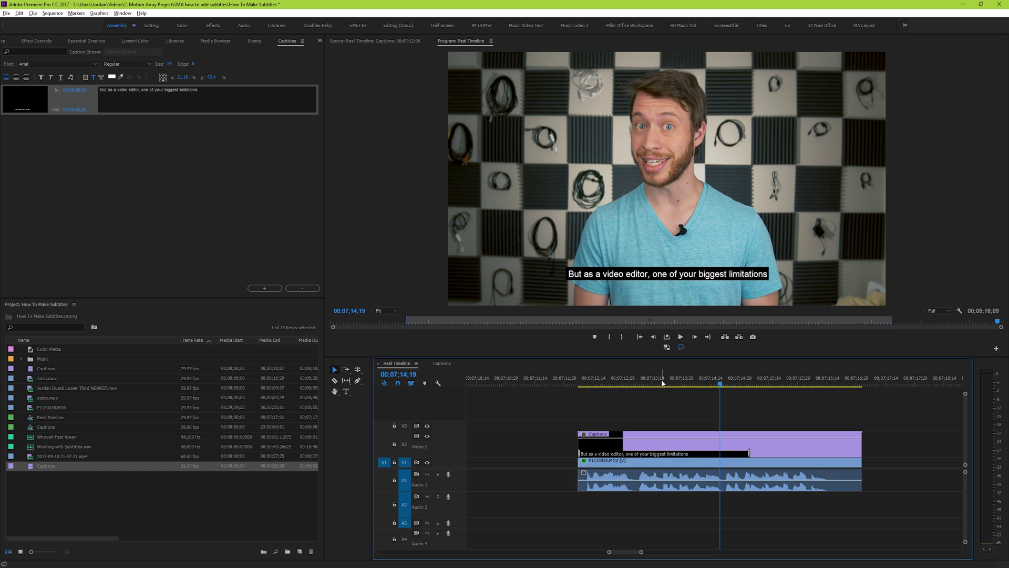
drag(749, 453, 720, 453)
click(752, 455)
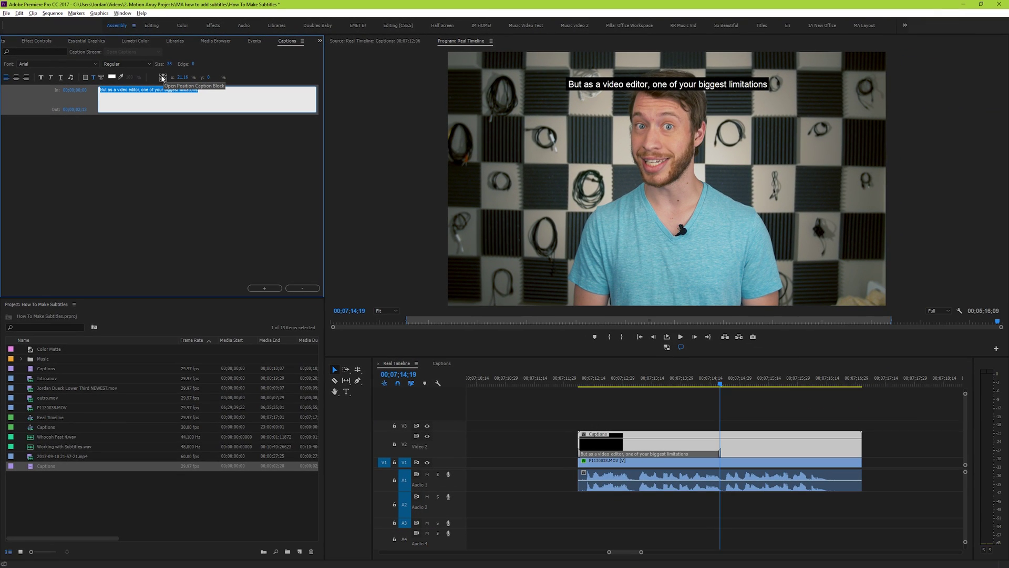
Step: Adjust the first caption's placement in the frame using the position block
click(162, 78)
click(163, 78)
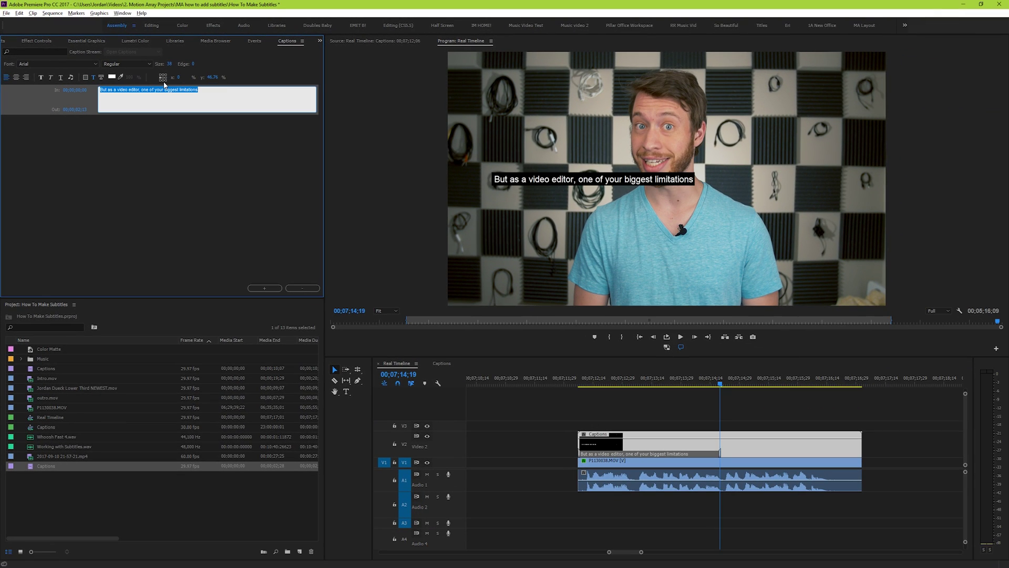
click(165, 81)
click(163, 80)
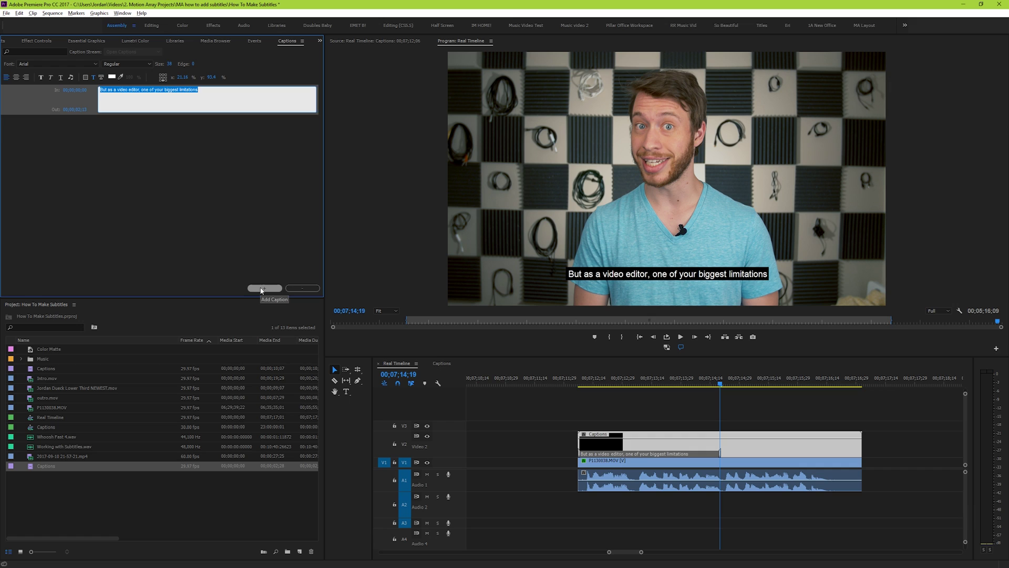
Step: Delete the empty second caption and add a fresh blank caption after the first
click(263, 288)
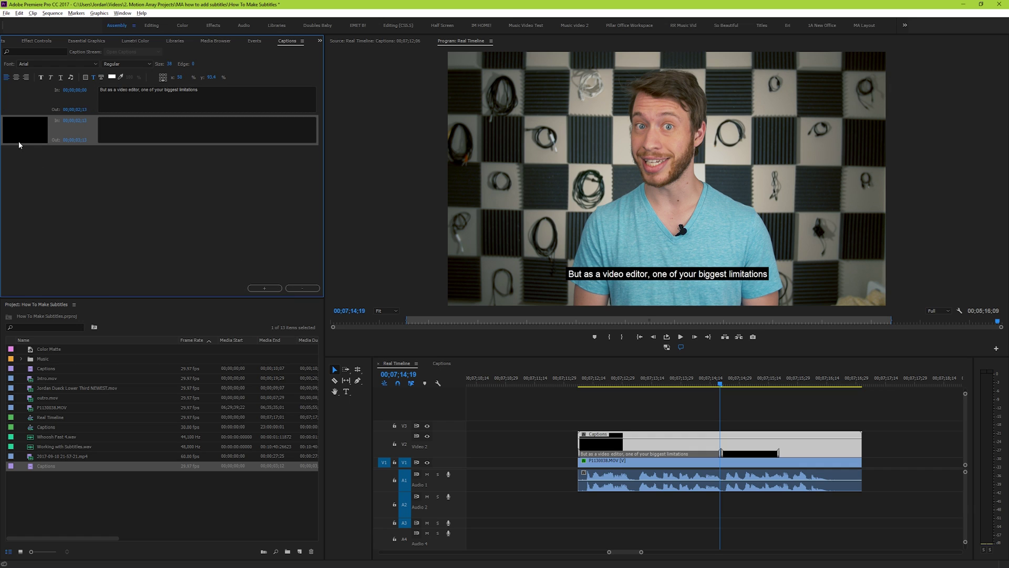
click(298, 289)
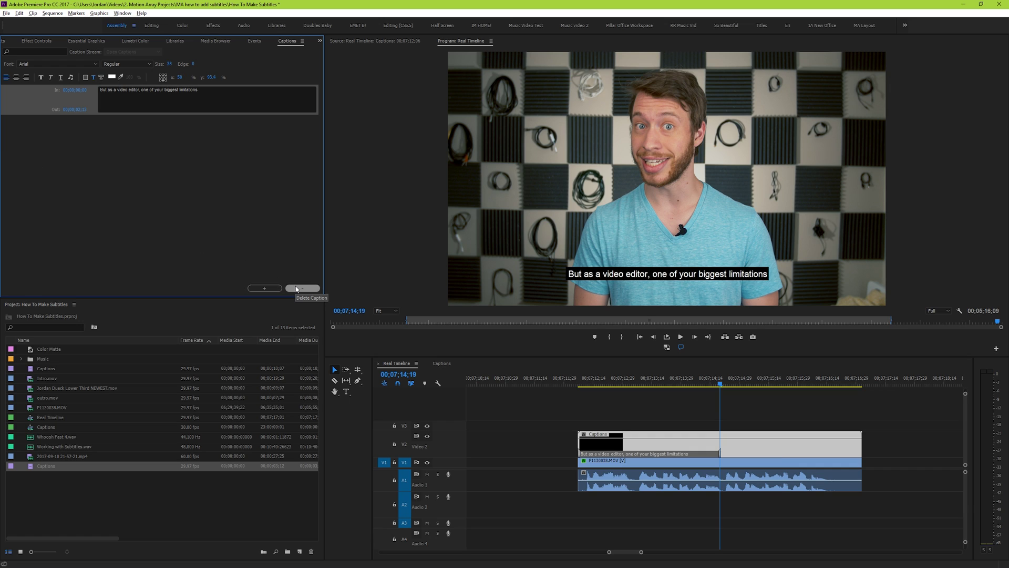
click(265, 288)
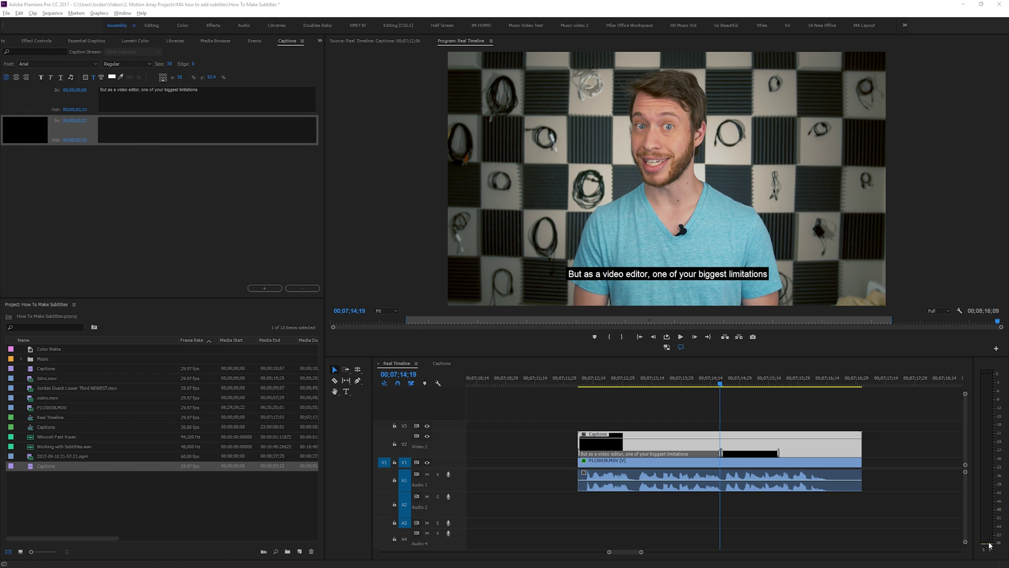
Step: Time the second caption to the next line and enter 'is the footage that you have to work with'
click(732, 422)
key(space)
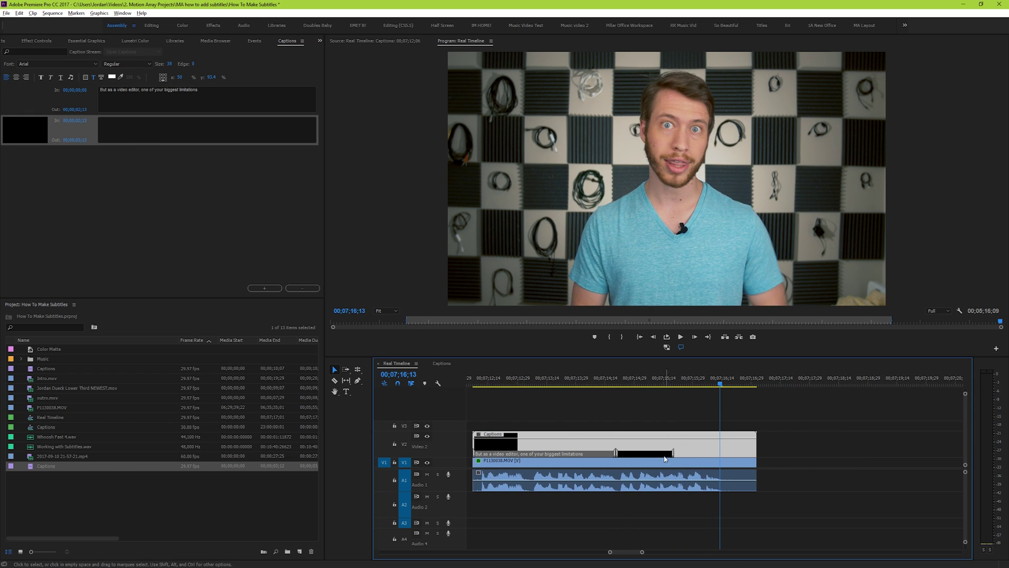
drag(710, 453, 723, 453)
click(167, 130)
text(is the footage that you have to work with)
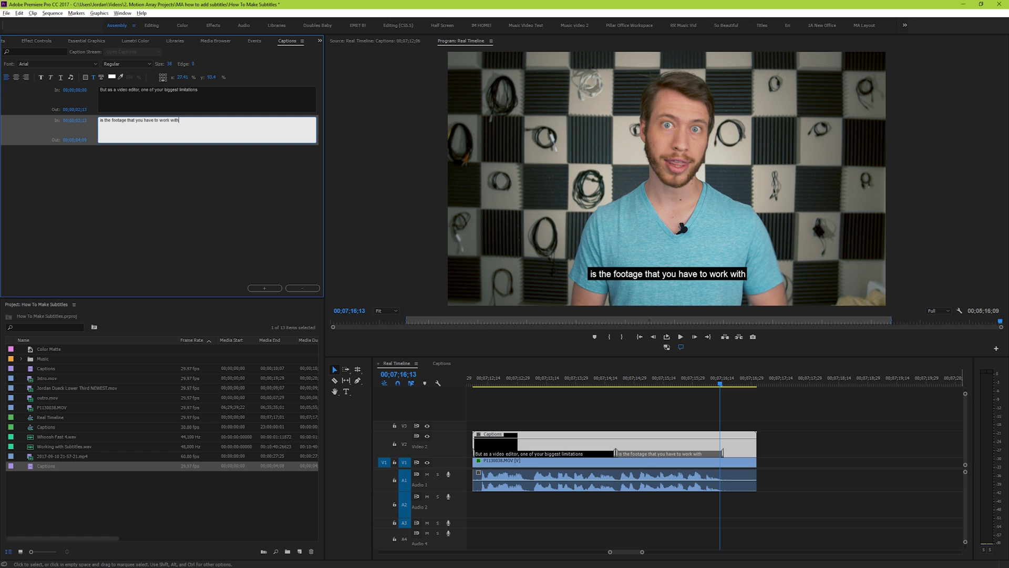
click(740, 377)
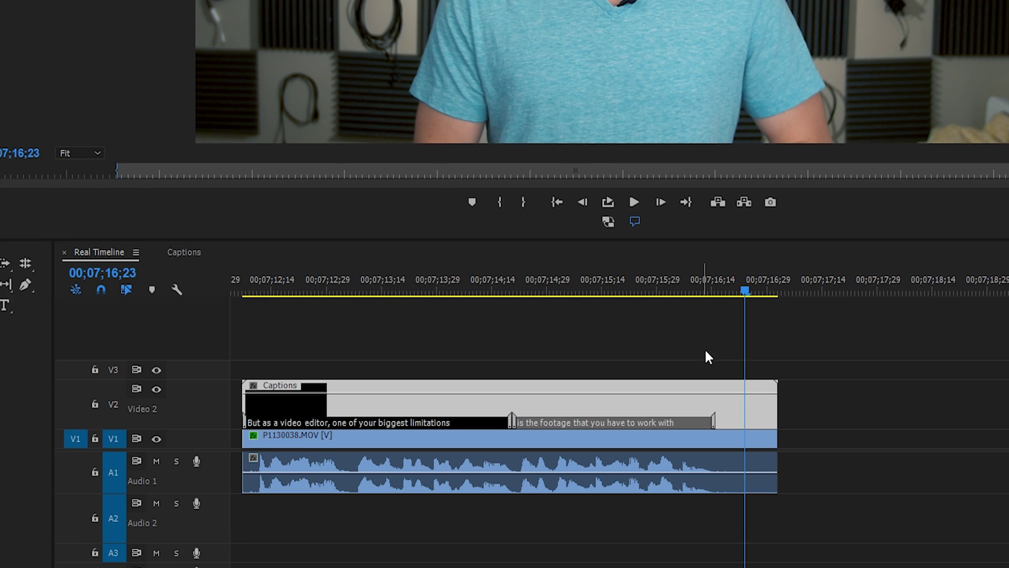
drag(551, 423, 562, 422)
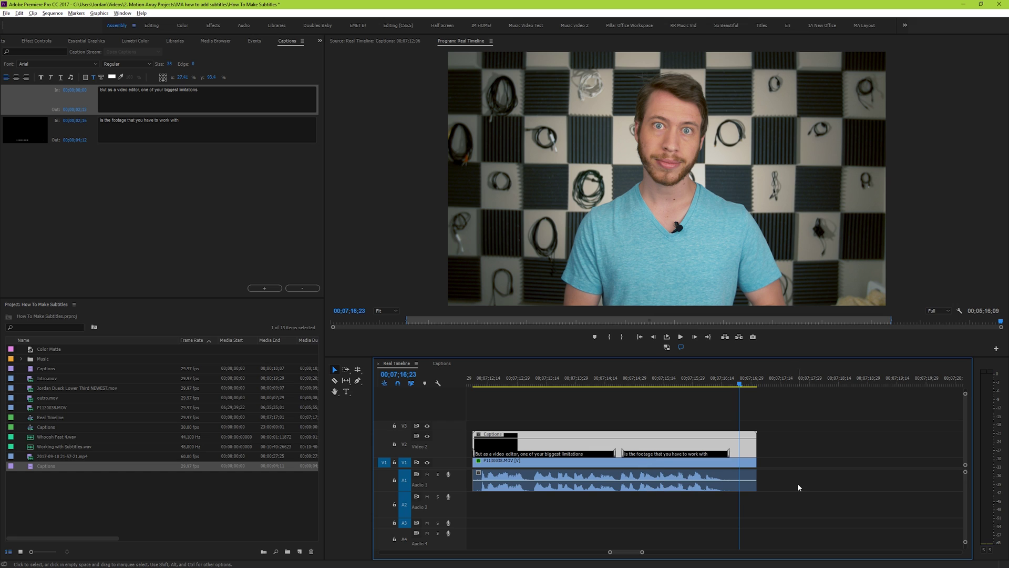
Step: Return to the first caption and look through the font list and text colour picker
click(482, 380)
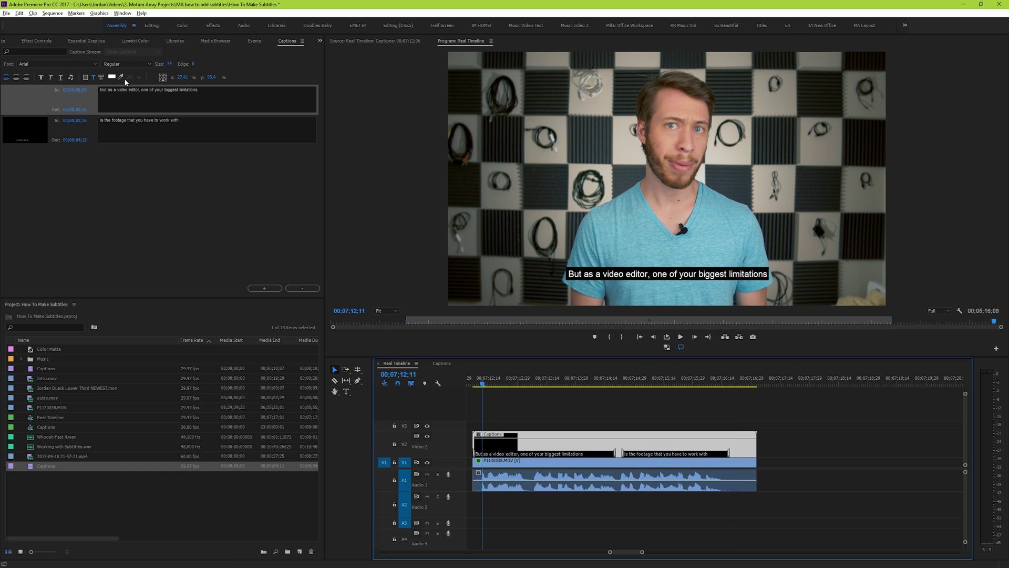
click(81, 64)
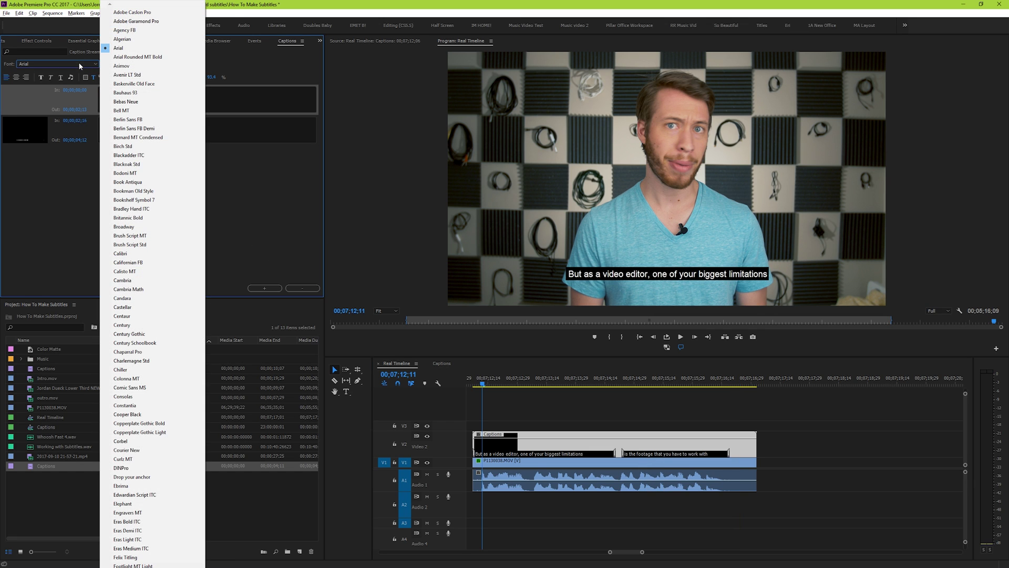
click(80, 64)
click(112, 76)
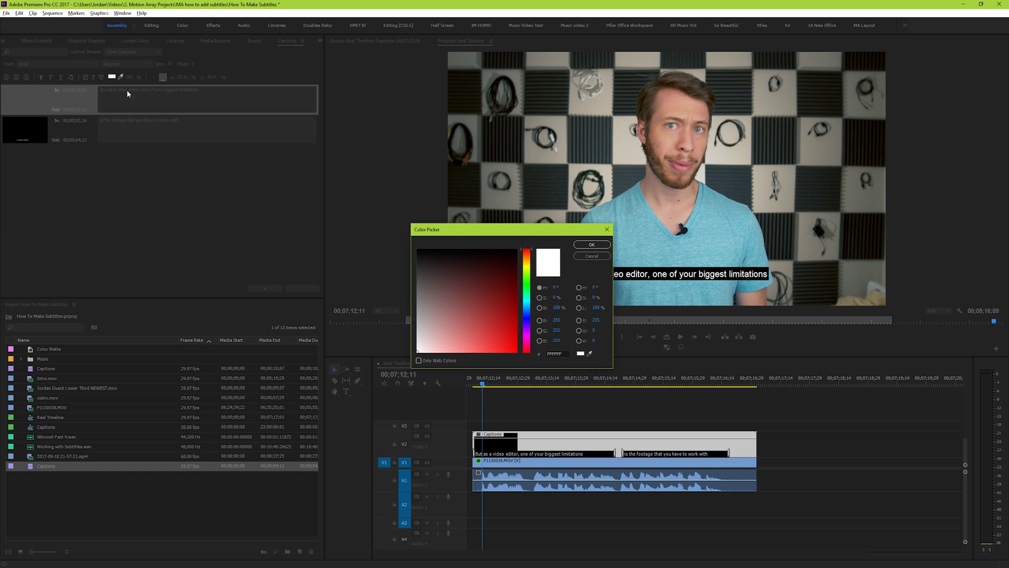
click(607, 229)
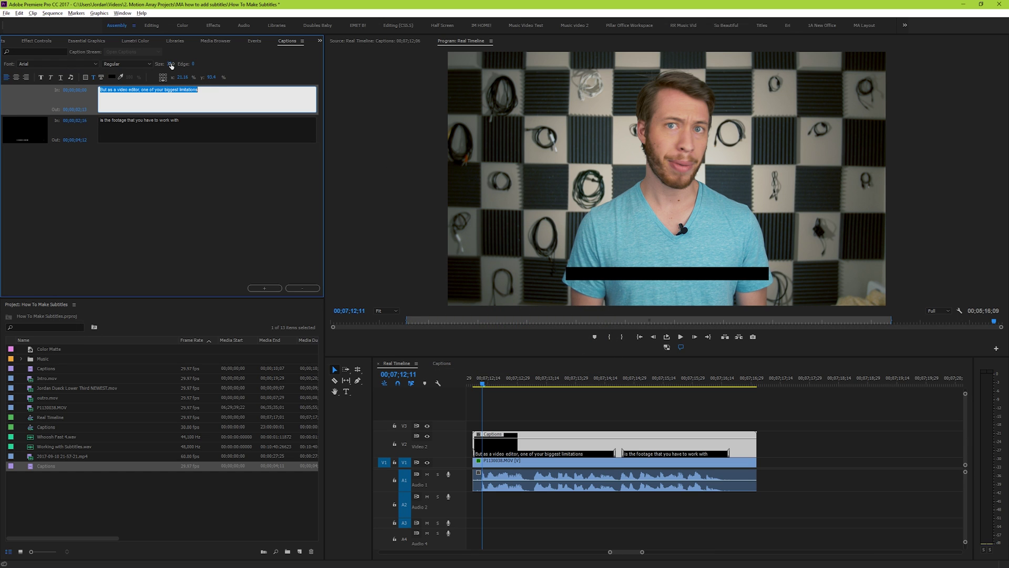
click(103, 170)
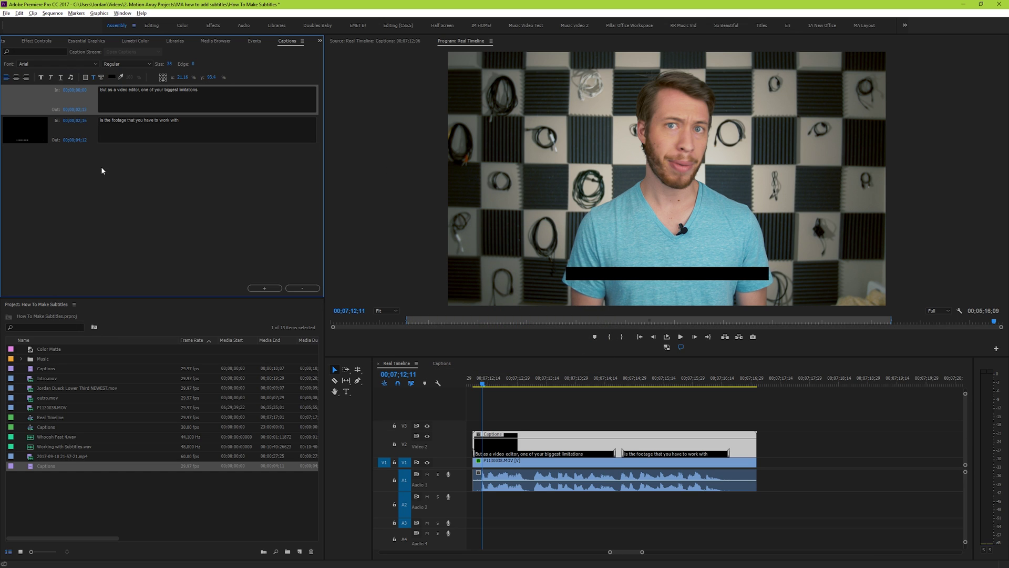
Step: Select both captions and apply the yellow text colour
right_click(28, 168)
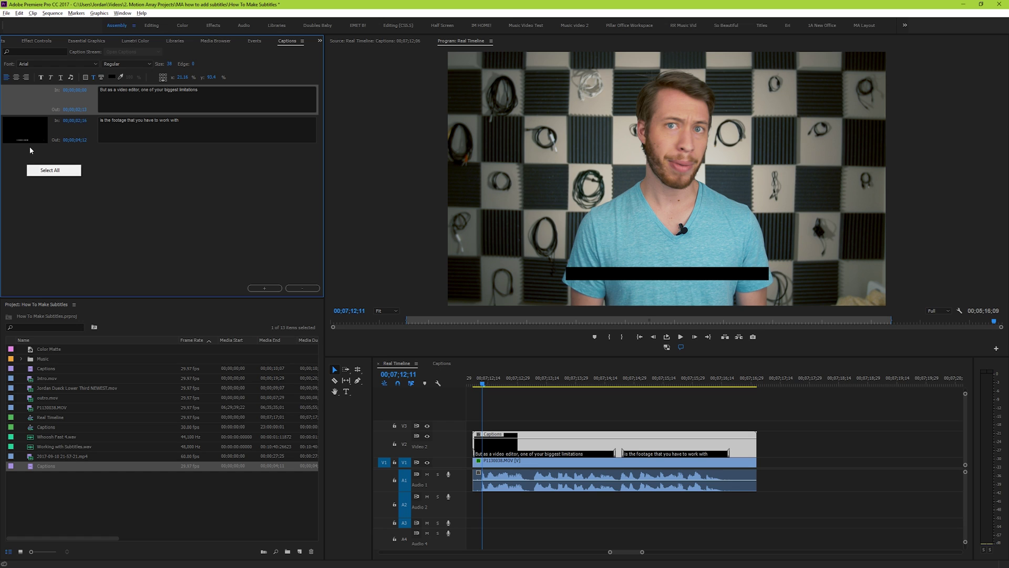
click(46, 171)
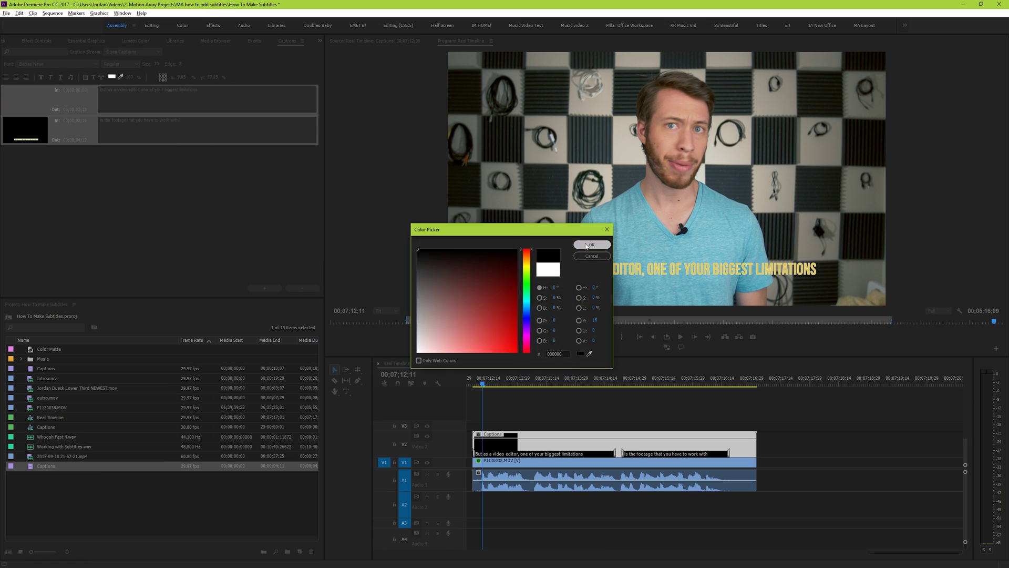
click(589, 245)
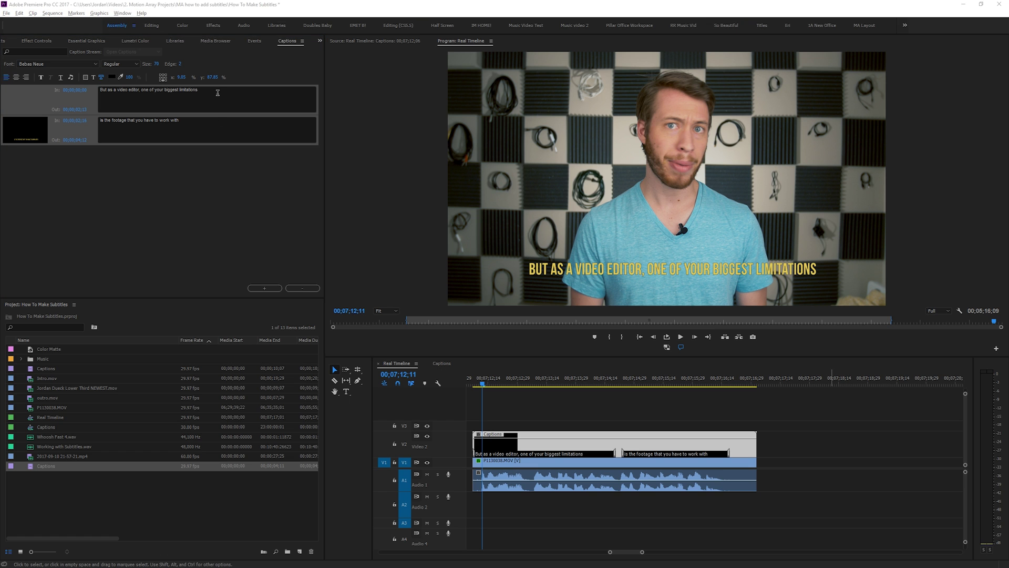
Step: Add a music note after 'limitations' at the end of the first caption
click(217, 92)
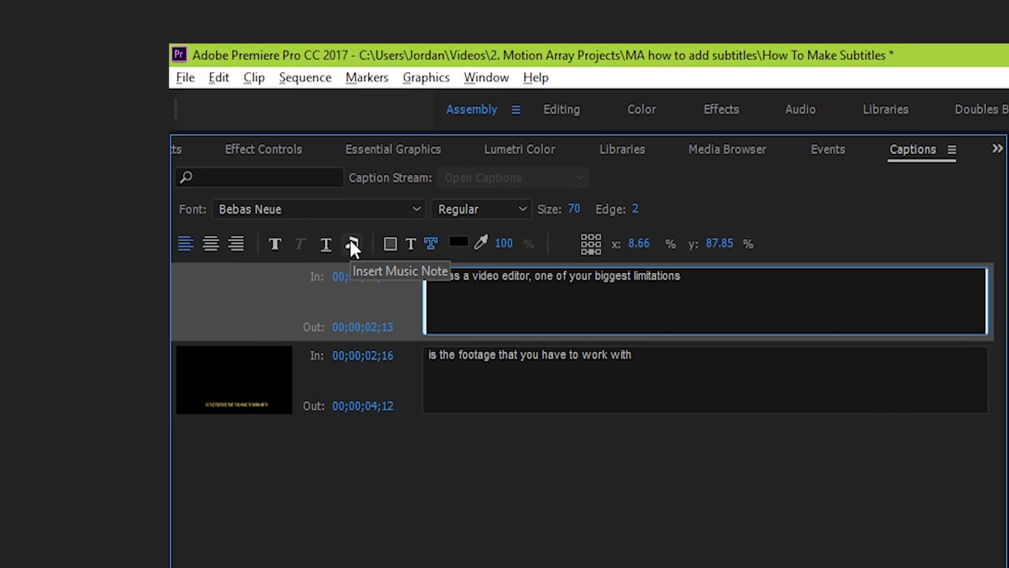
click(351, 242)
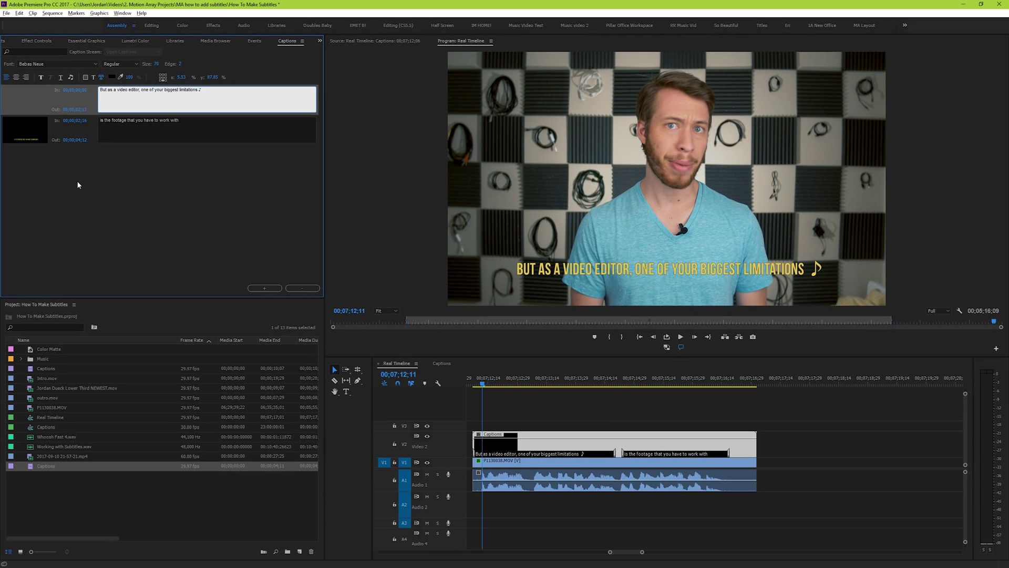
click(82, 192)
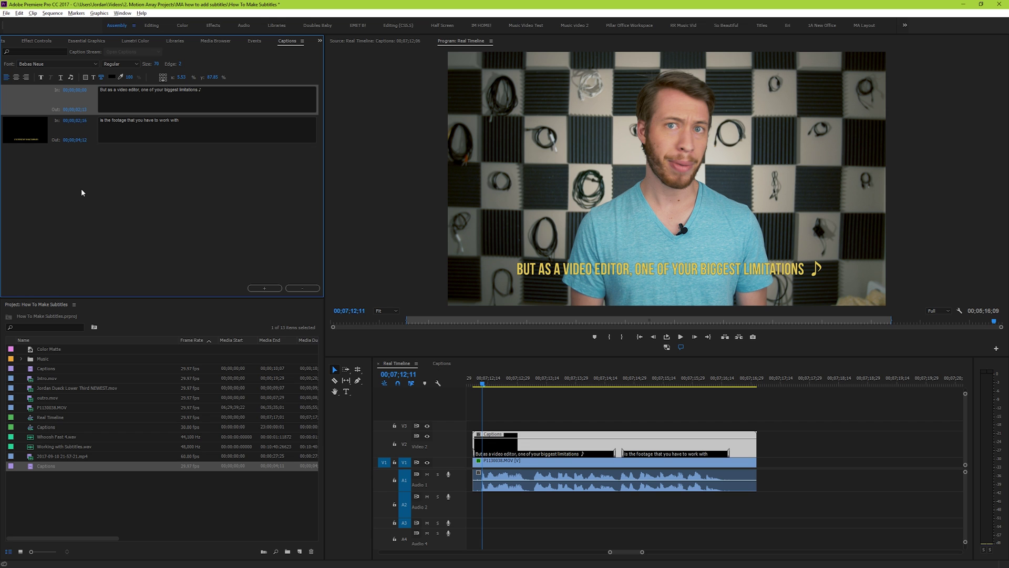
click(503, 405)
key(space)
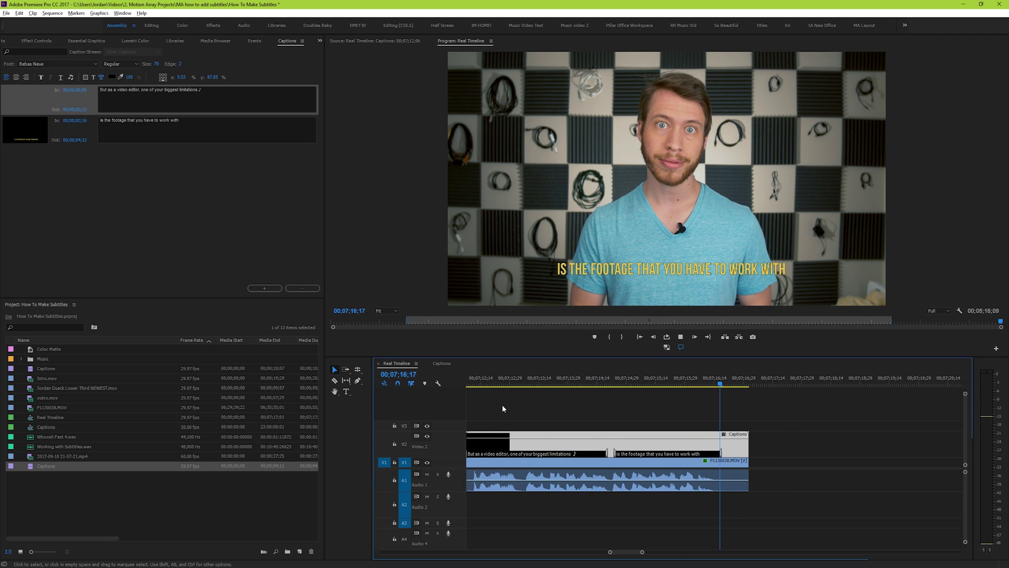
key(space)
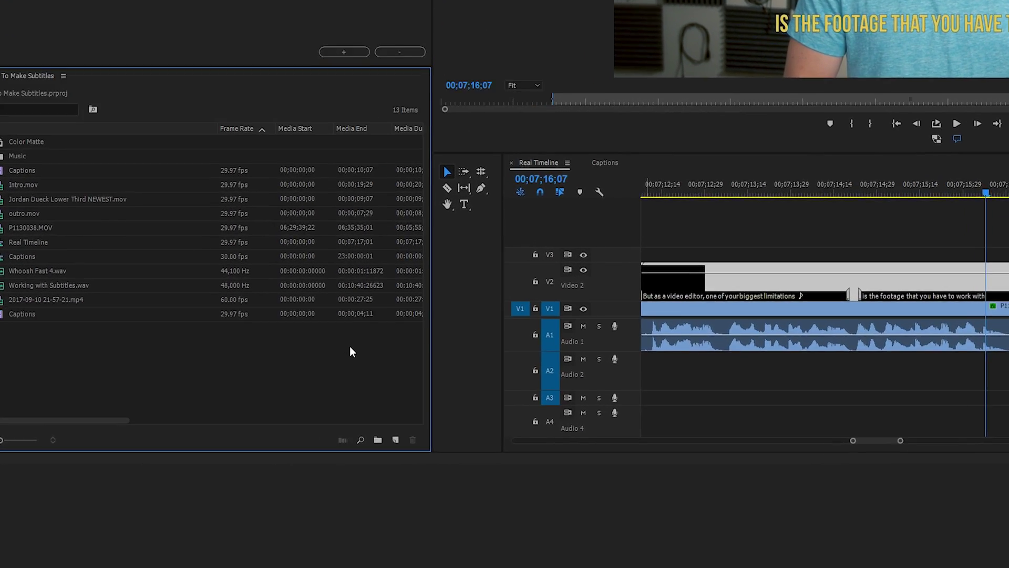
Step: Create a new captions item using the CEA-708 standard with stream Service 1
right_click(282, 497)
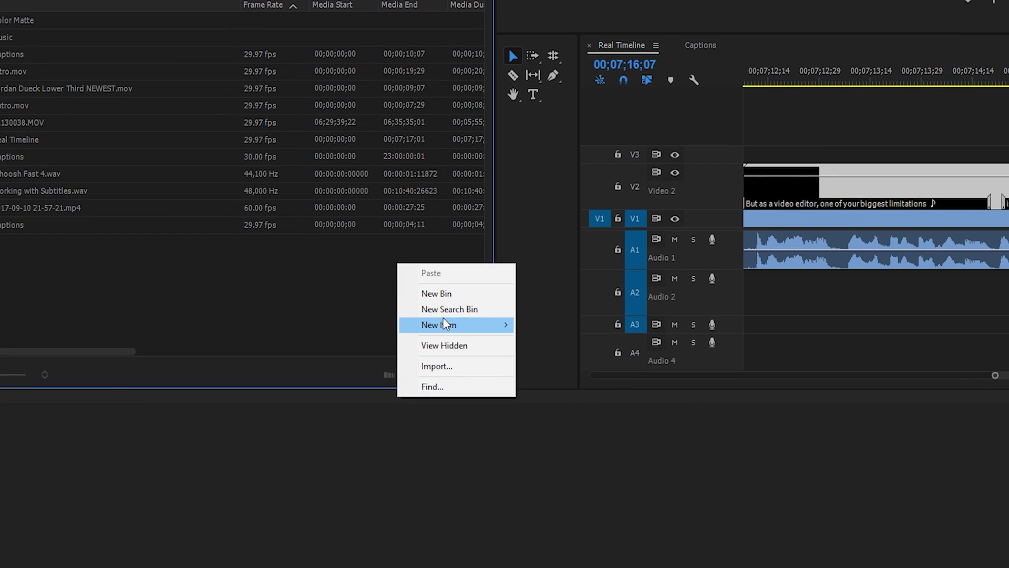
mouse_move(450, 325)
click(563, 269)
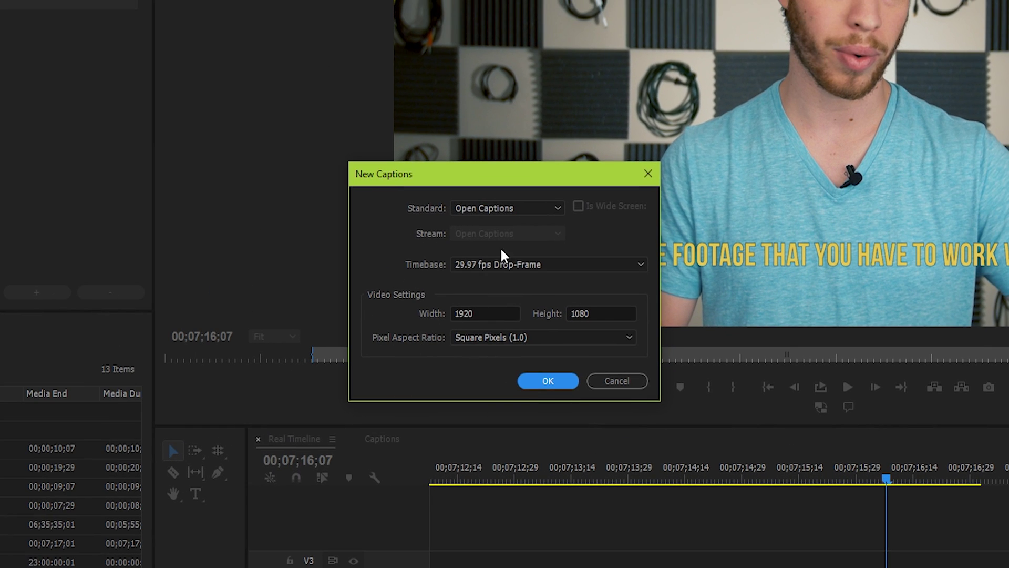
click(471, 207)
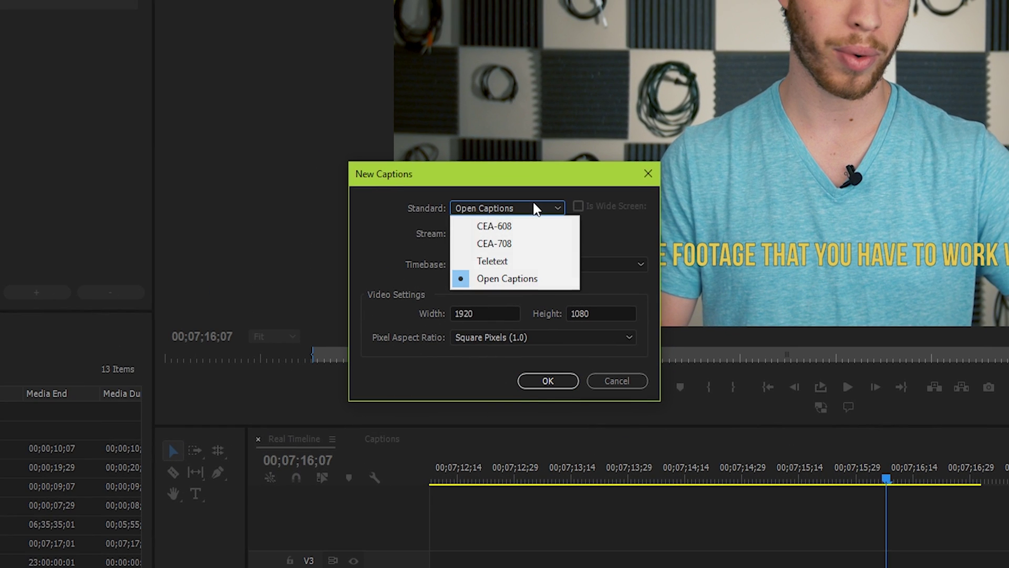
click(522, 243)
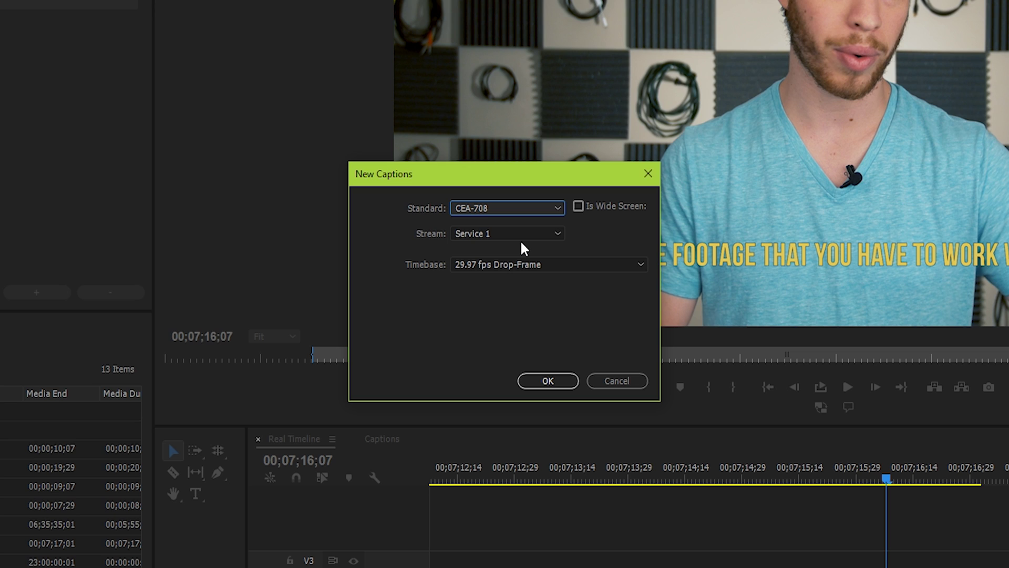
click(560, 234)
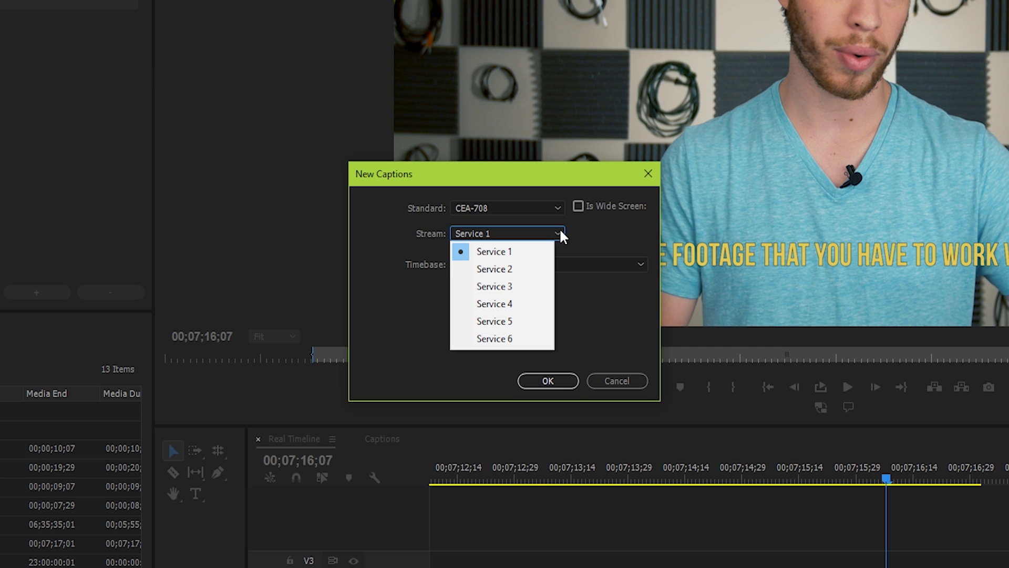
click(559, 234)
click(549, 379)
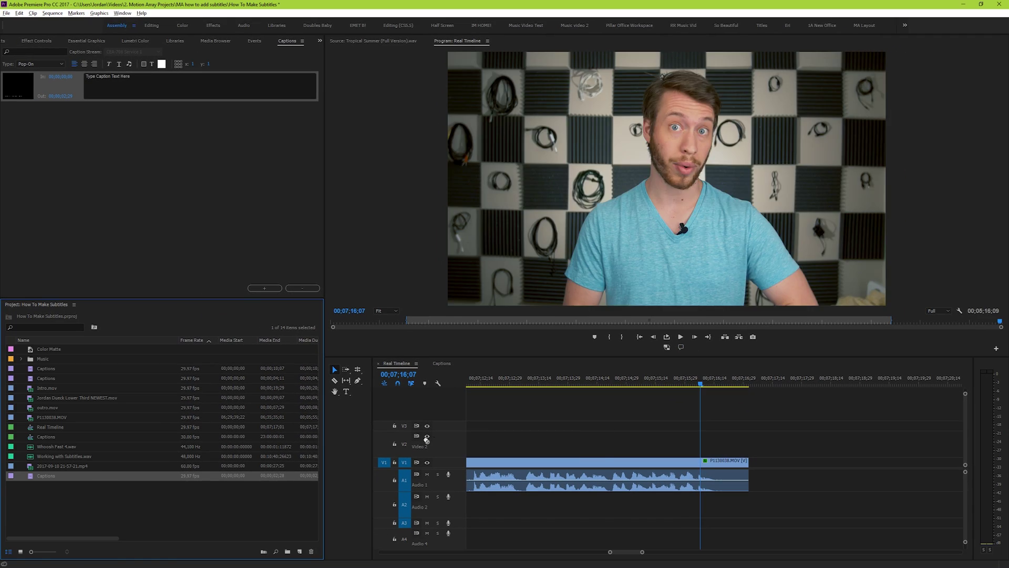
Step: Place the CEA-708 captions on V2 and extend them to the audio's end
drag(45, 475, 547, 443)
key(minus)
drag(676, 444, 733, 444)
Step: Enter 'But as a video editor' as the first CEA-708 caption
click(611, 382)
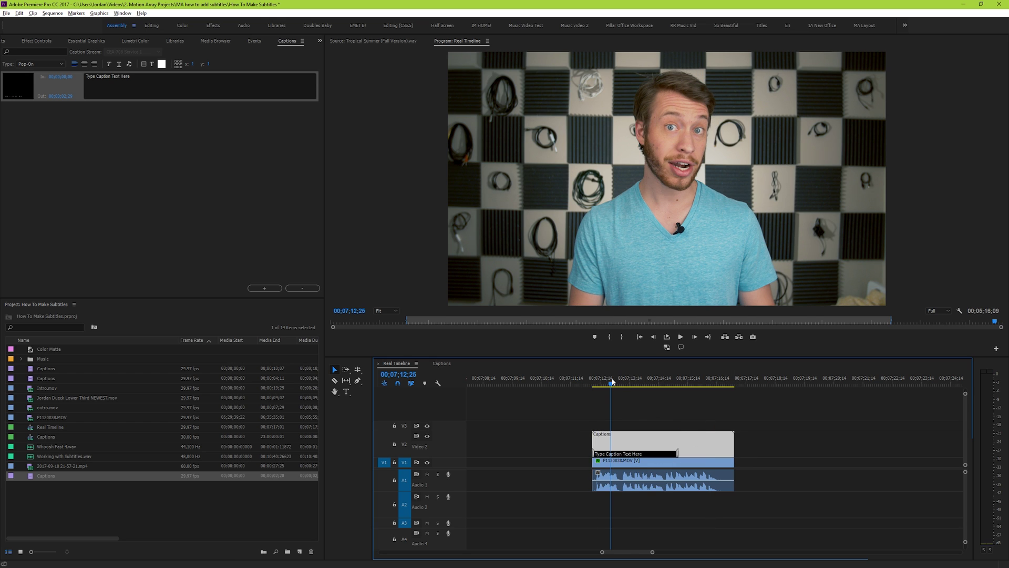
click(119, 83)
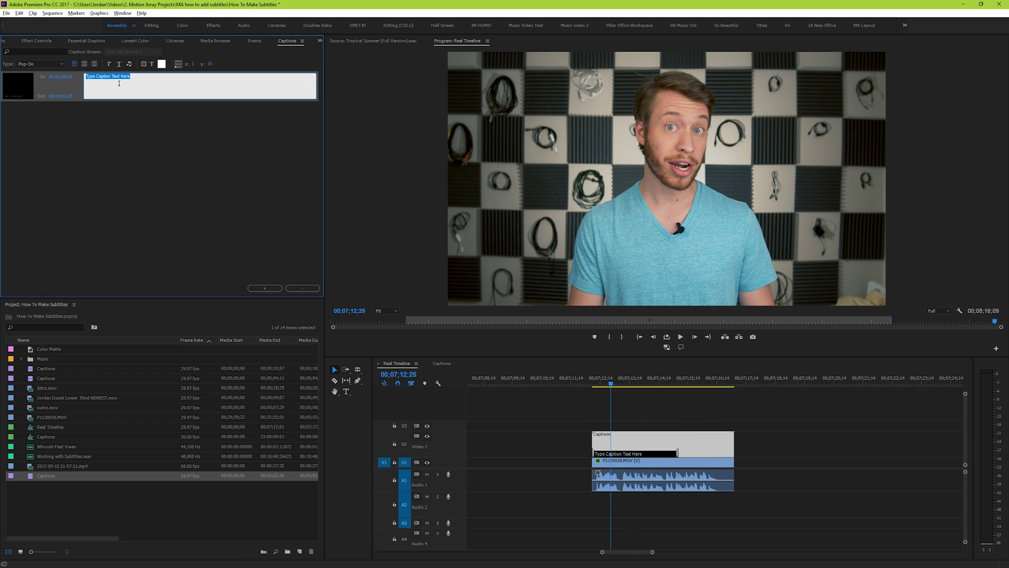
text(But as a video editor)
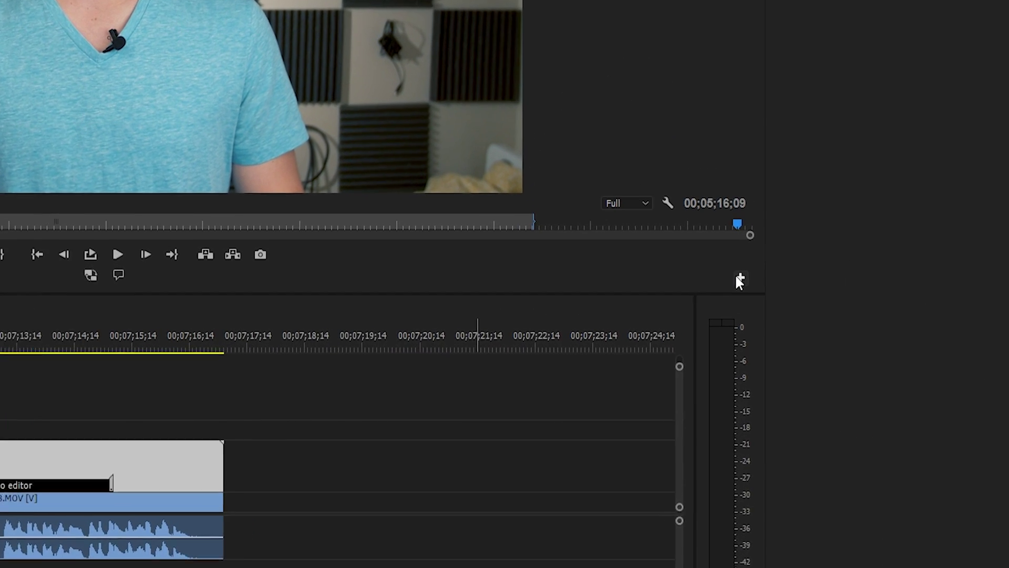
Step: Add the Closed Captions Display button to the Program monitor and turn it on
click(996, 348)
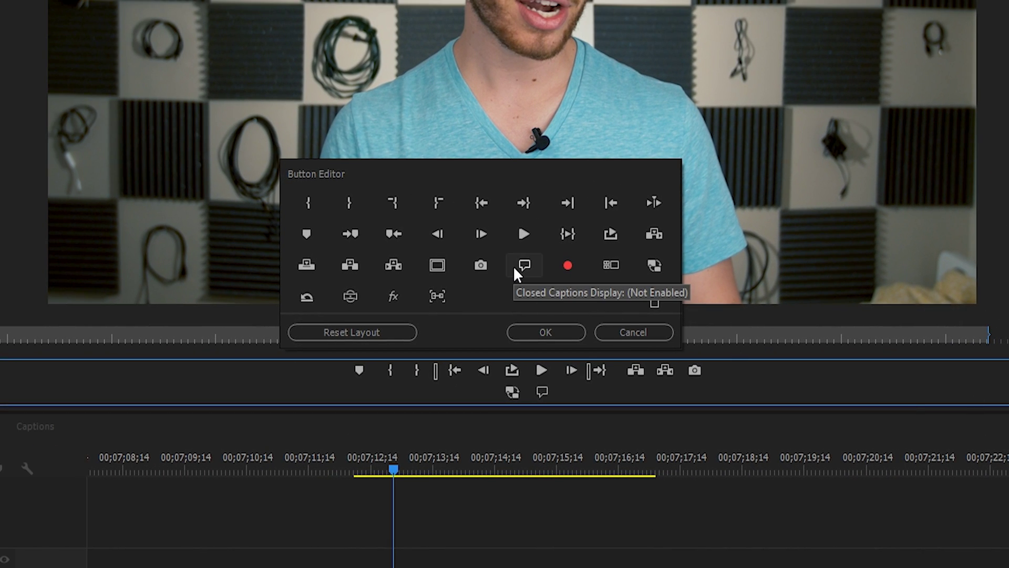
drag(514, 267, 542, 391)
click(634, 335)
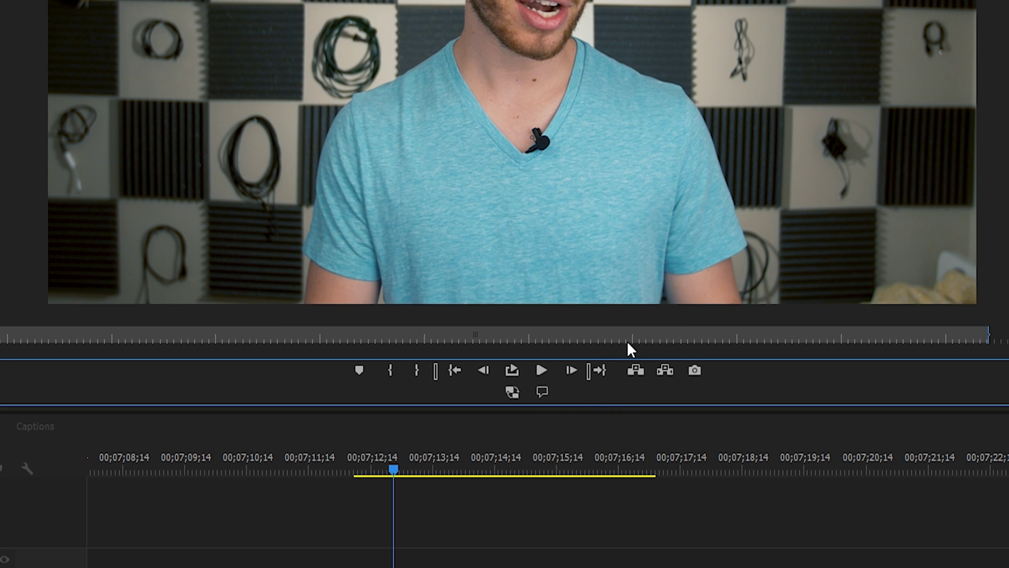
click(541, 393)
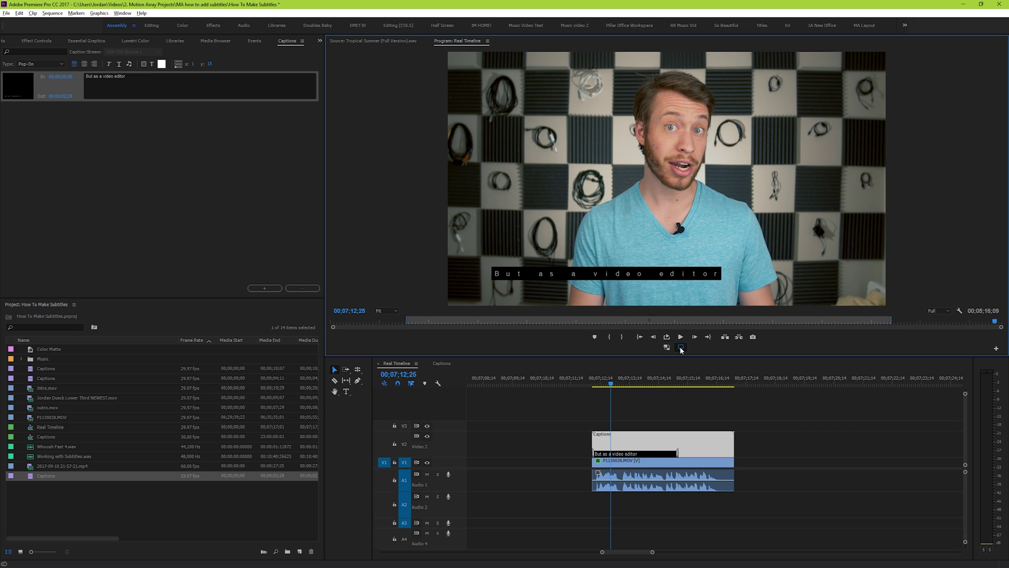
Step: Keep the first caption as 'But as a video editor' and trim it to end sooner
click(180, 84)
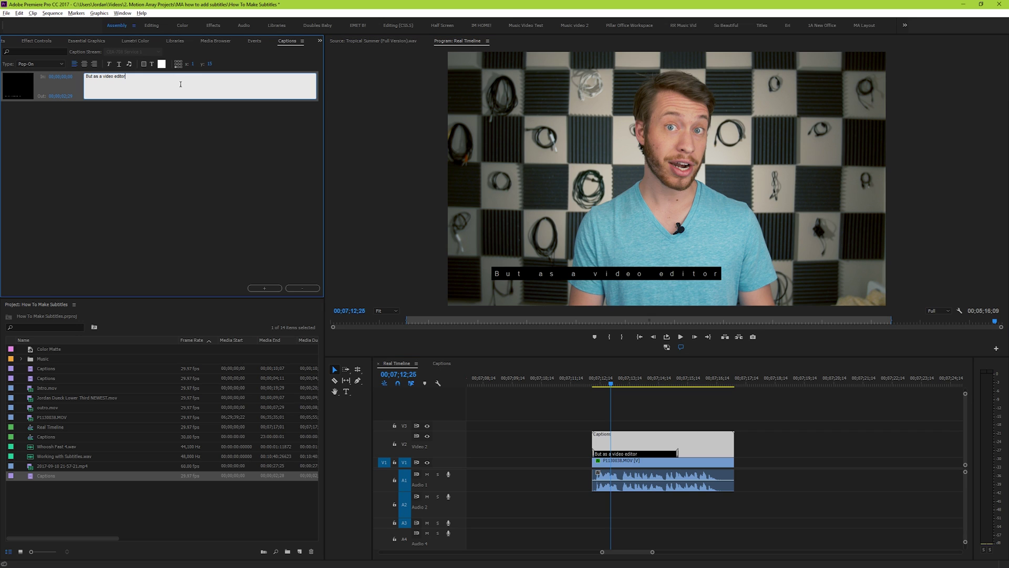
text(, one of your)
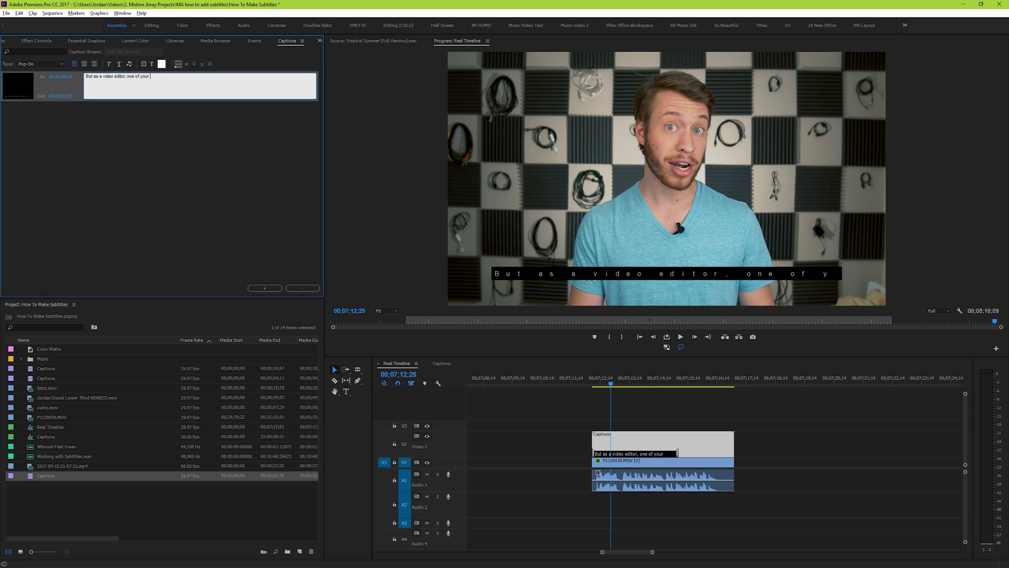
key(BackSpace)
key(BackSpace)
key(BackSpace)
key(BackSpace)
key(BackSpace)
key(BackSpace)
key(BackSpace)
key(BackSpace)
key(BackSpace)
key(BackSpace)
key(BackSpace)
key(BackSpace)
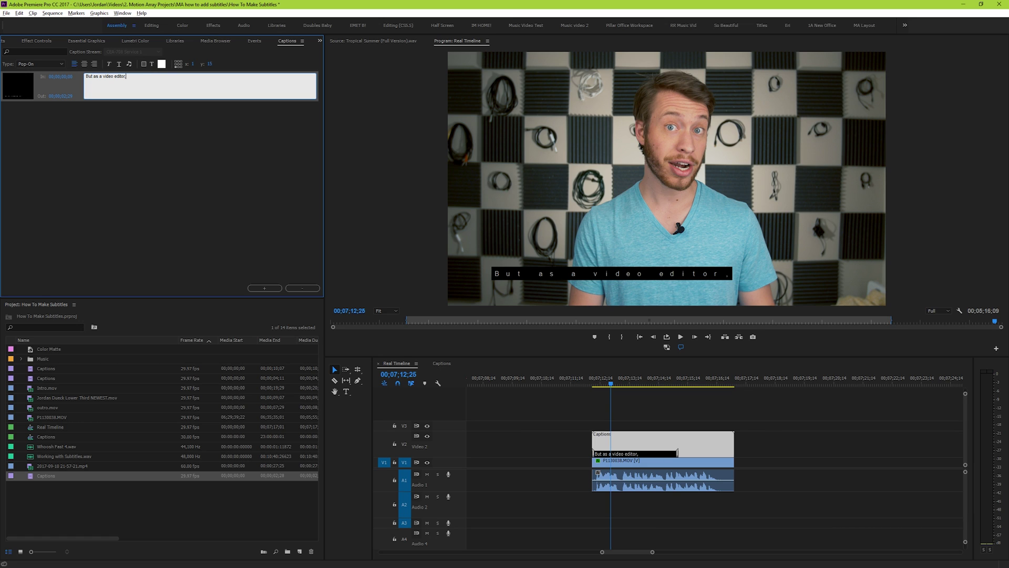
click(167, 165)
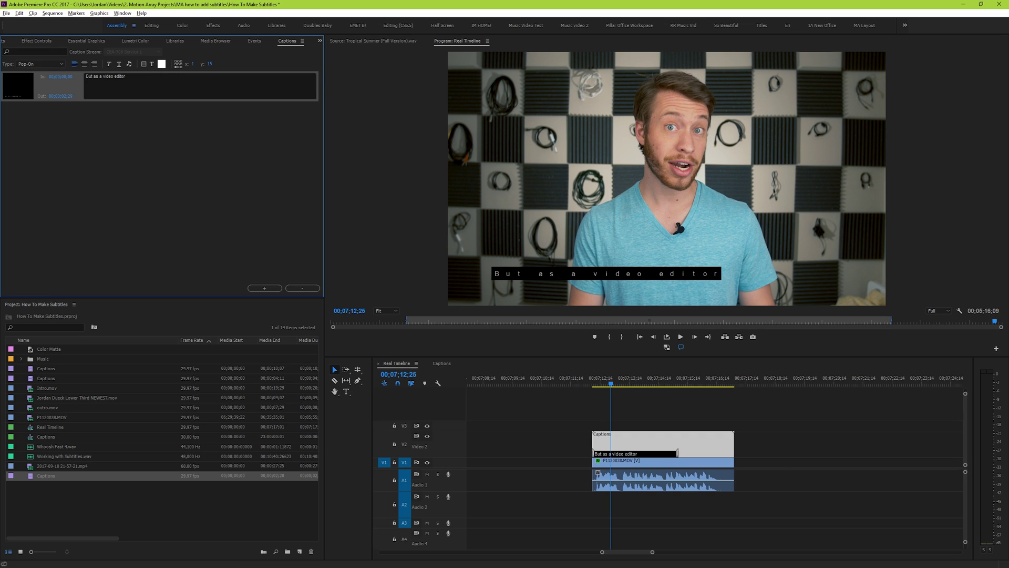
drag(677, 453, 620, 453)
Step: Add captions 'one of your biggest limitations' and 'is the footage' after the first
click(264, 288)
click(200, 116)
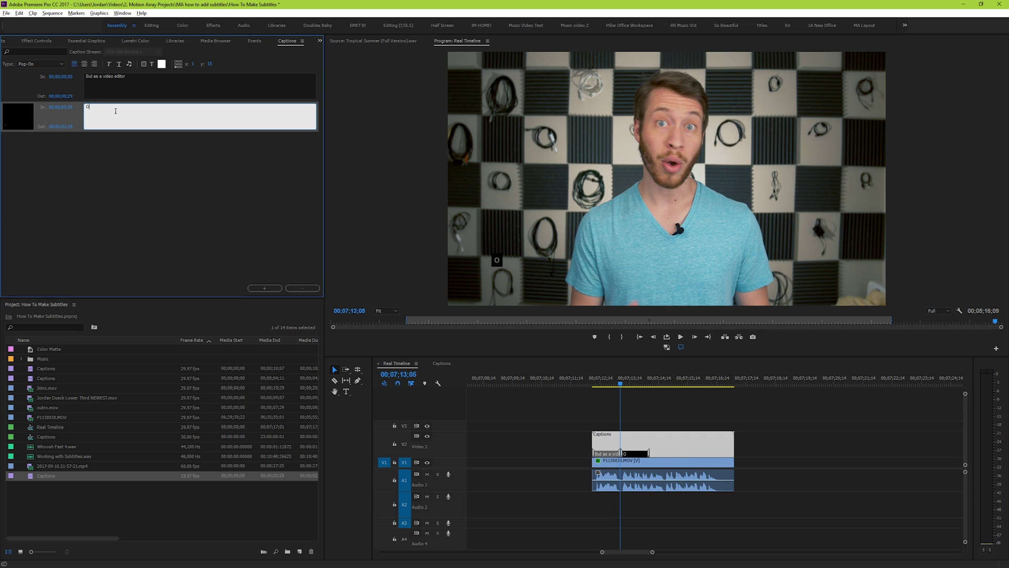
text(one of your biggest limitations)
click(265, 288)
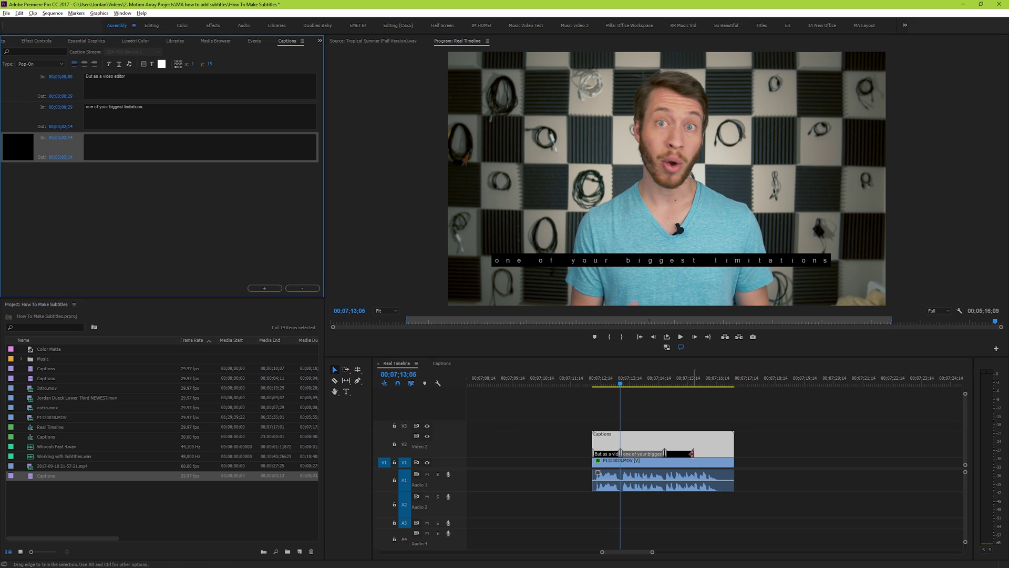
click(200, 146)
text(is the footage you have to work with)
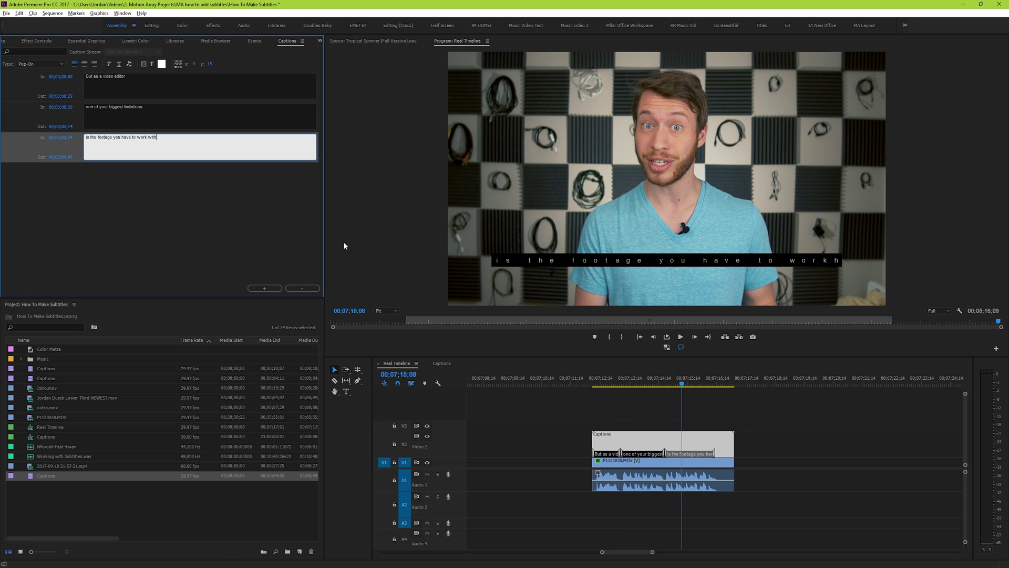
drag(113, 138, 190, 145)
key(ctrl+x)
Step: Add a fourth caption 'you have to work with' right after 'is the footage'
click(264, 288)
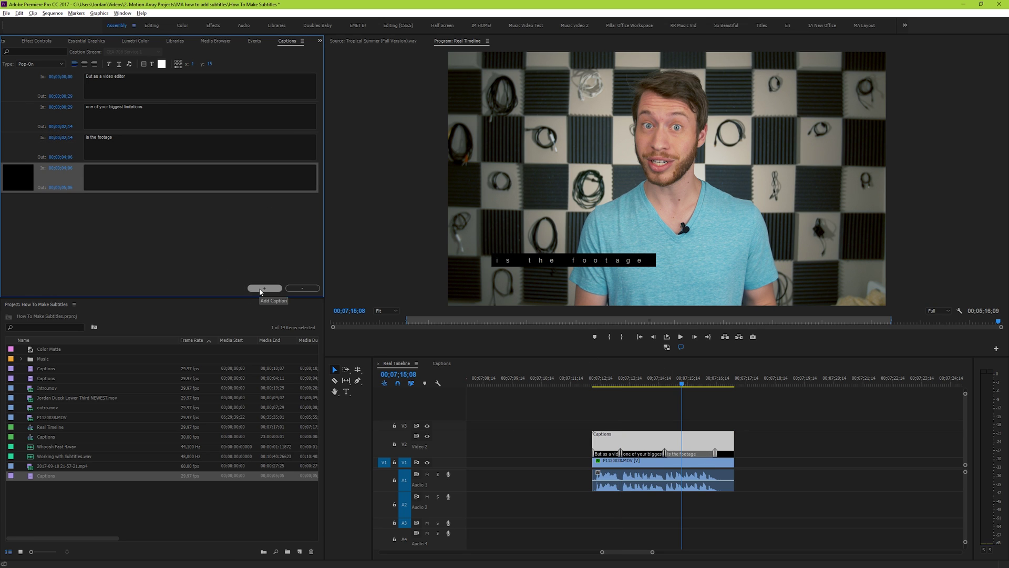
click(718, 453)
drag(718, 453, 690, 453)
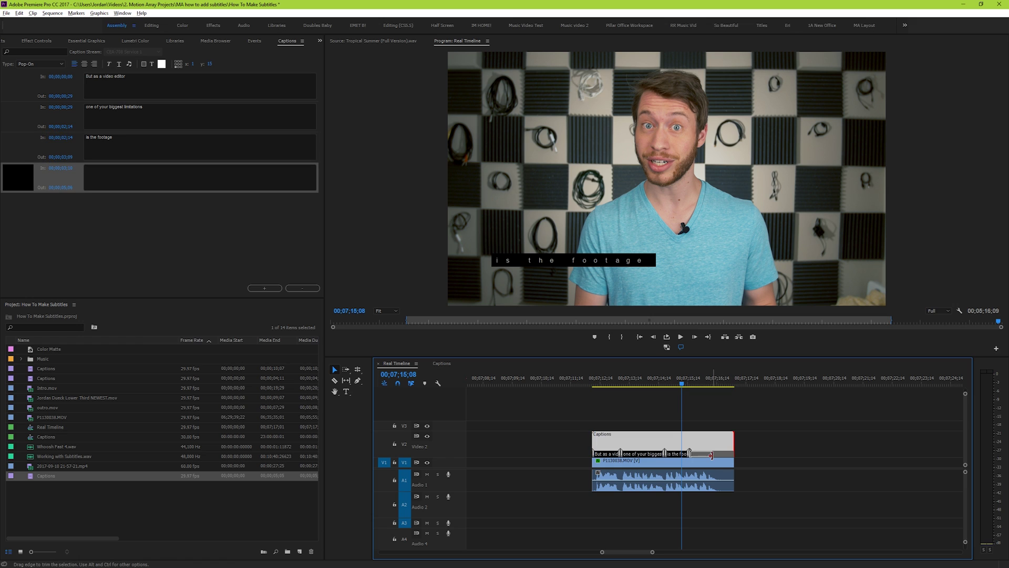
click(205, 179)
text(you have to work with)
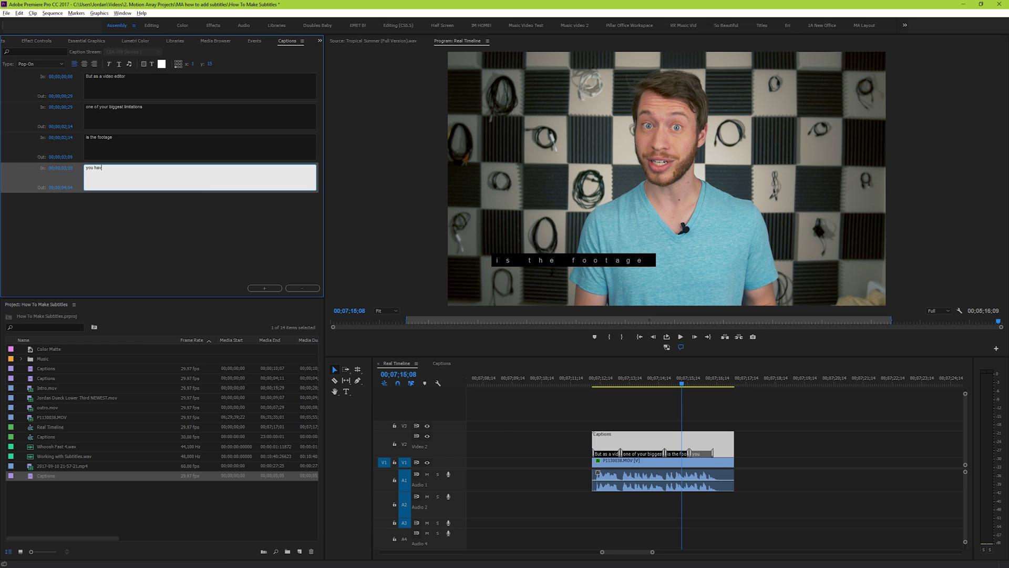
click(799, 475)
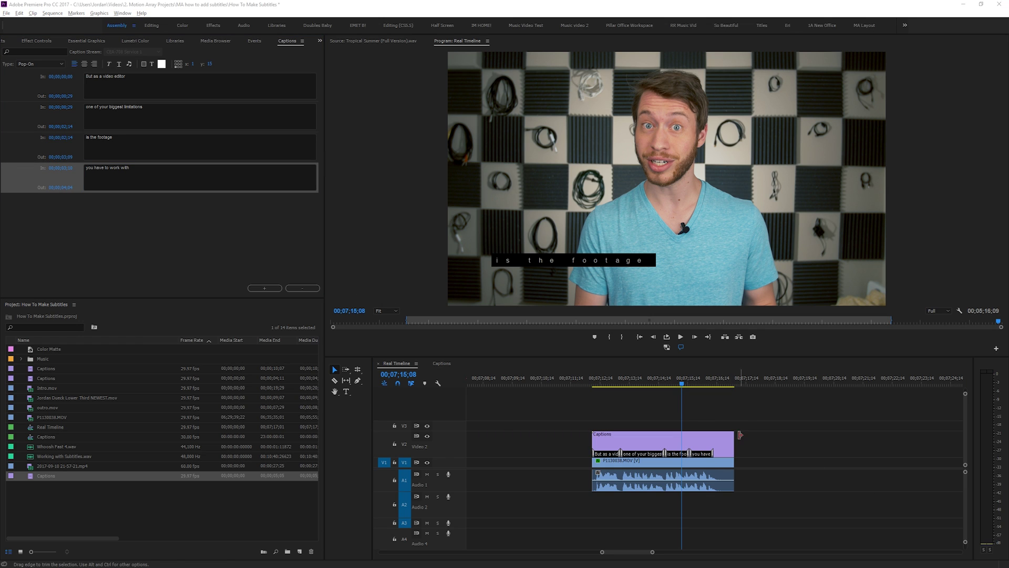
click(7, 13)
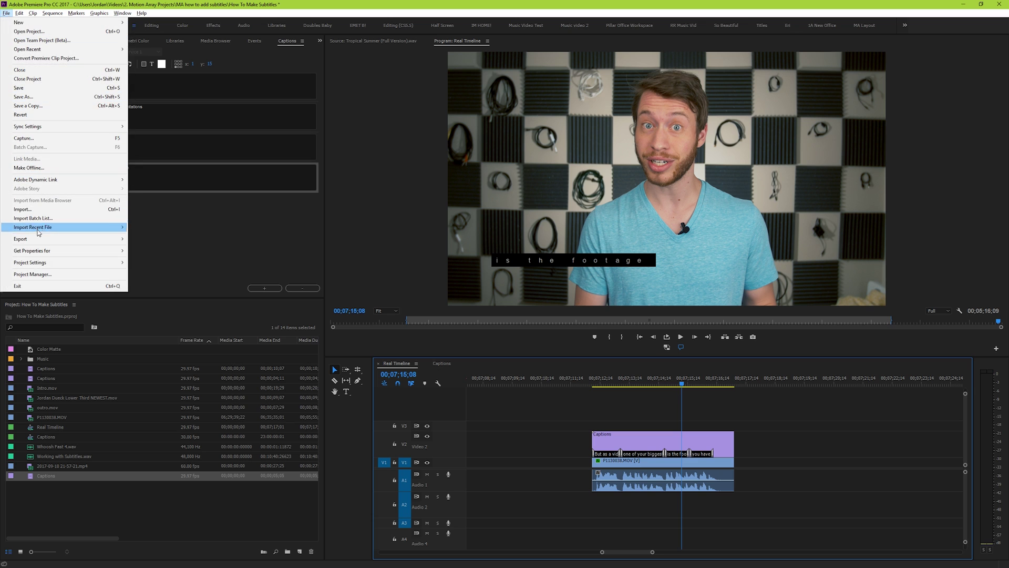
Step: In Export Media's Captions options, choose Create Sidecar File in SubRip (.srt) format
mouse_move(40, 241)
click(148, 239)
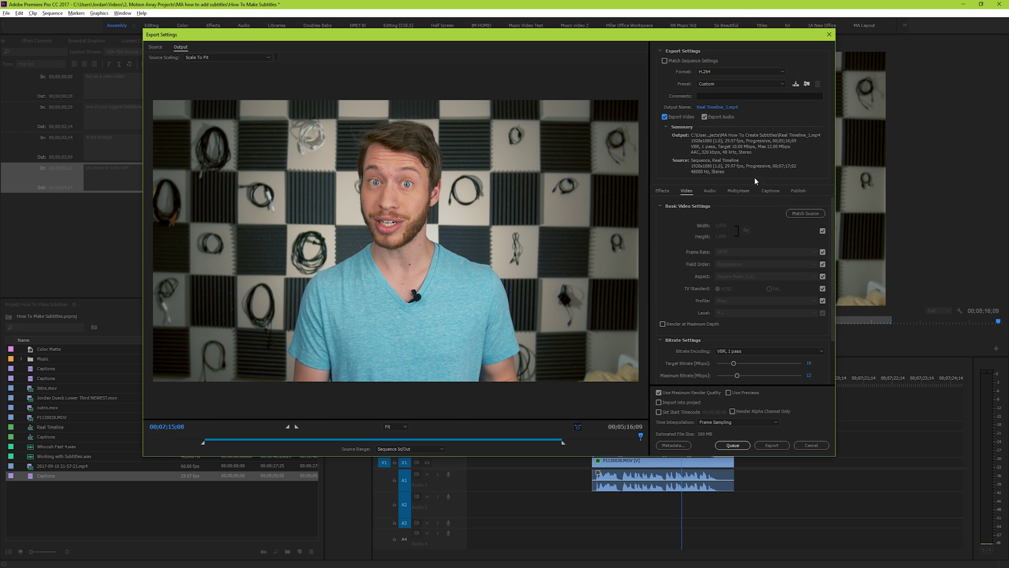
click(778, 192)
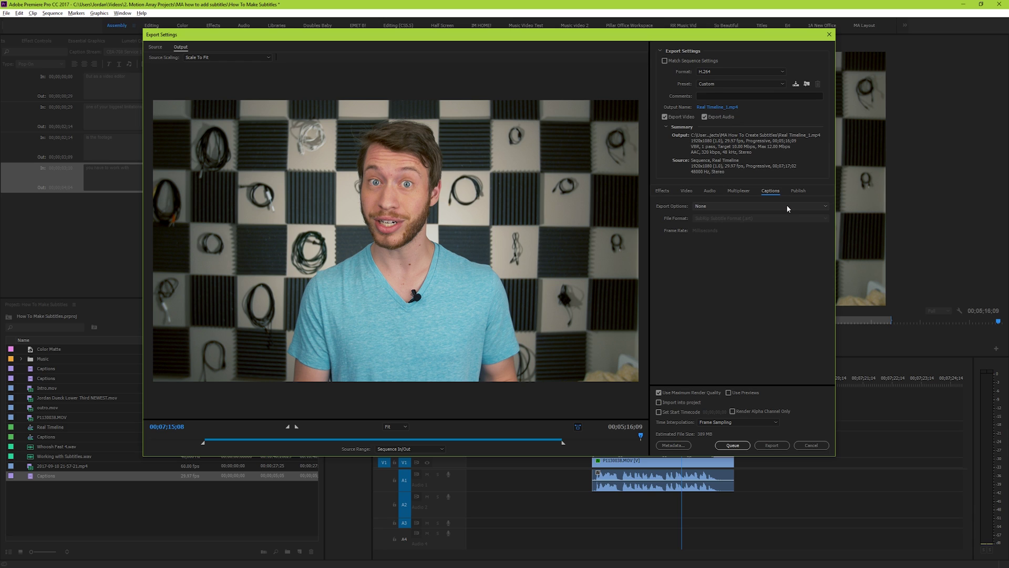
click(788, 206)
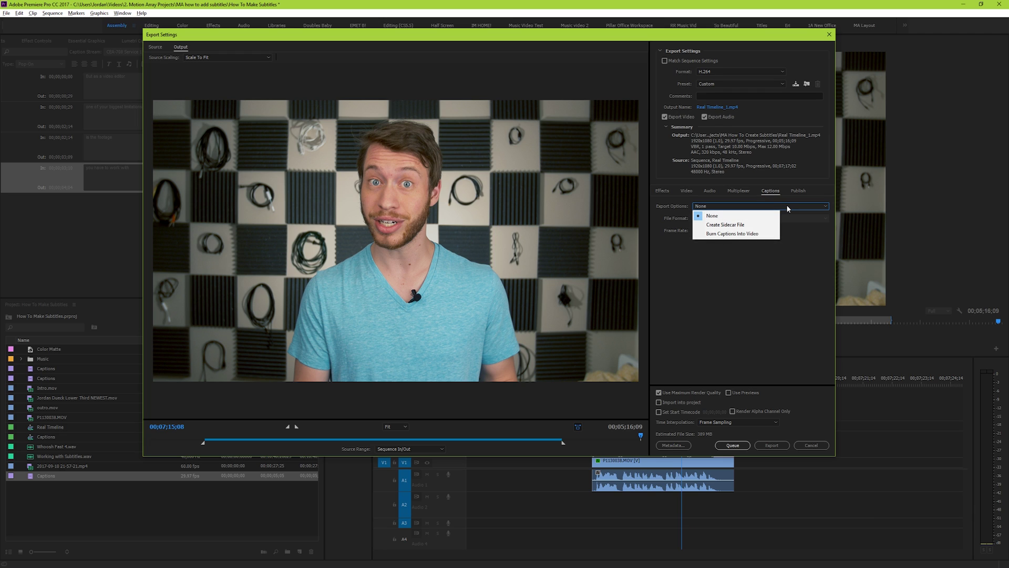
click(770, 226)
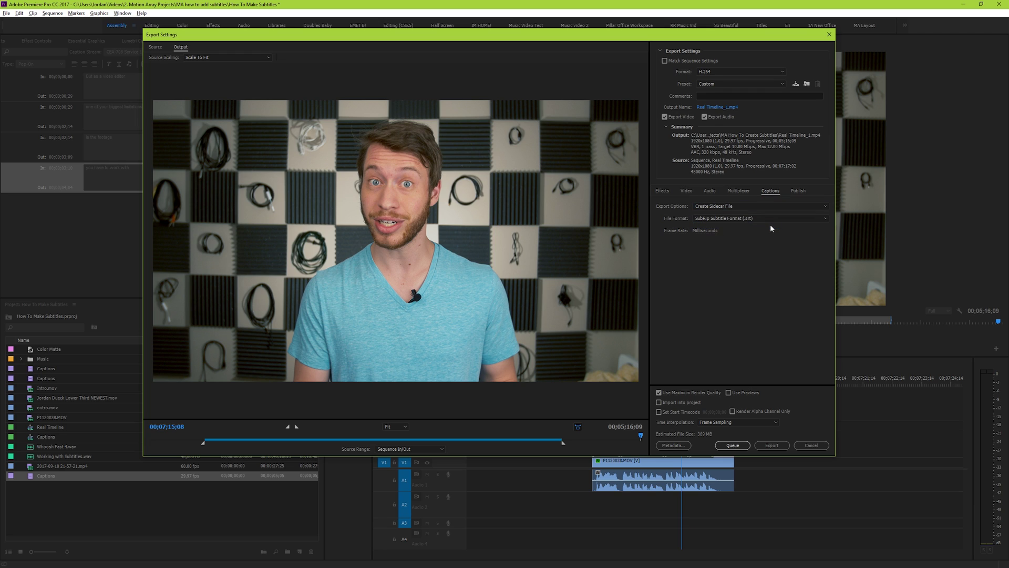
click(825, 220)
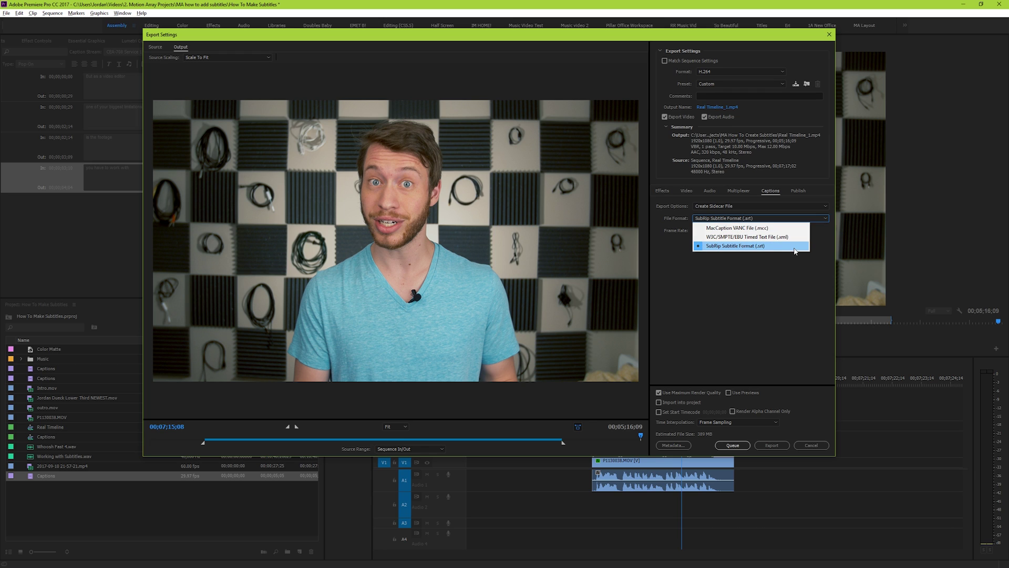
click(794, 250)
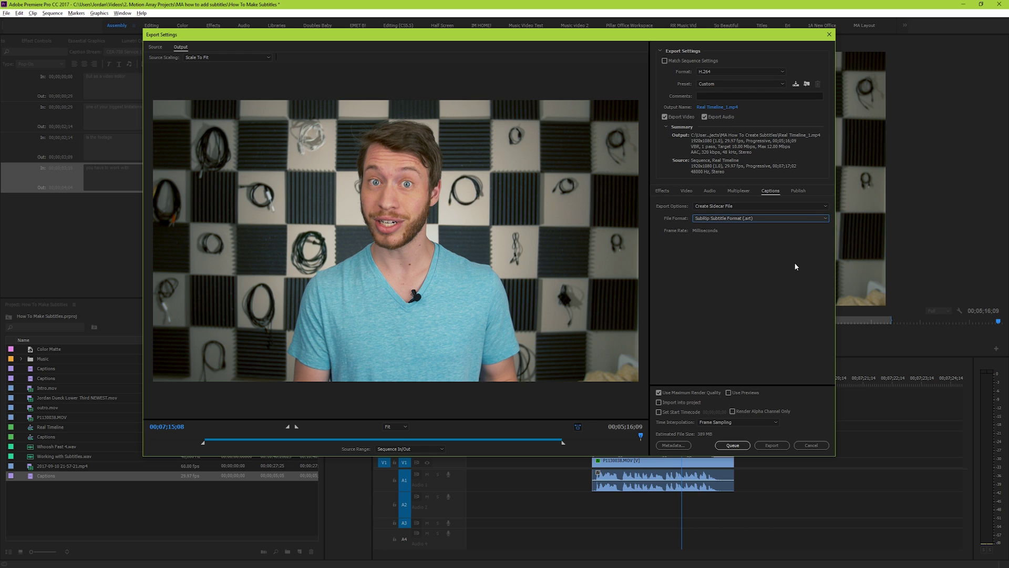
Step: Start encoding the Real Timeline H.264 export with its .srt caption sidecar
click(786, 446)
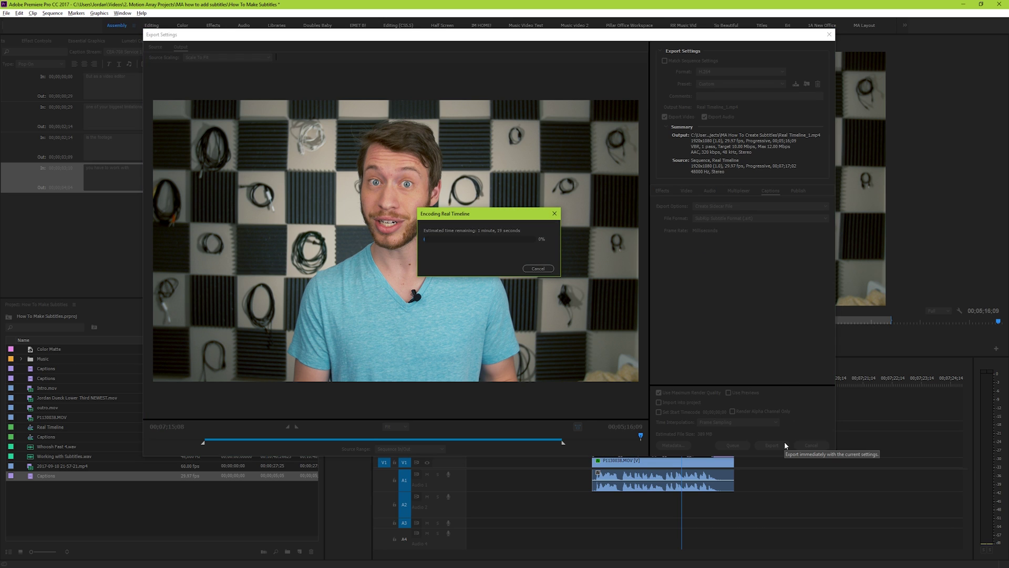